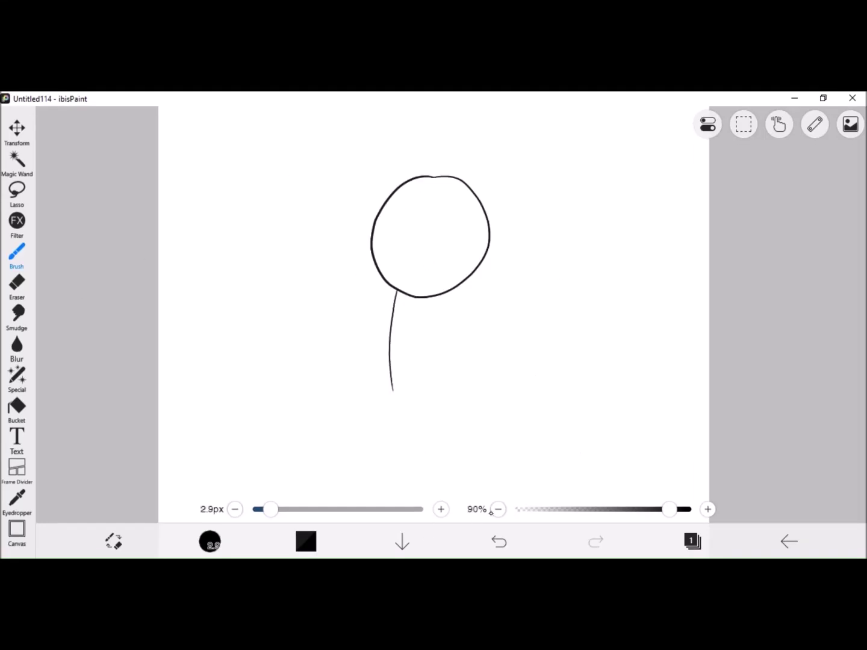
Draw the cat's body outline under the head and a curling tail beside it
drag(476, 271, 490, 432)
key(ctrl+z)
drag(390, 288, 478, 268)
key(ctrl+z)
mouse_move(494, 386)
mouse_down()
mouse_move(532, 355)
mouse_move(503, 408)
mouse_up()
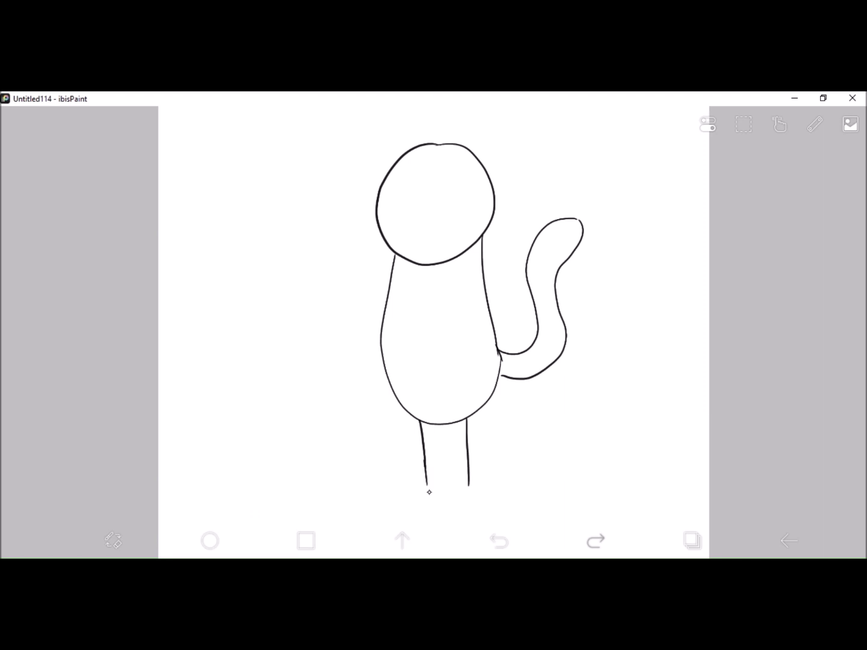
Draw the two legs with feet under the body
drag(426, 486, 469, 500)
key(ctrl+z)
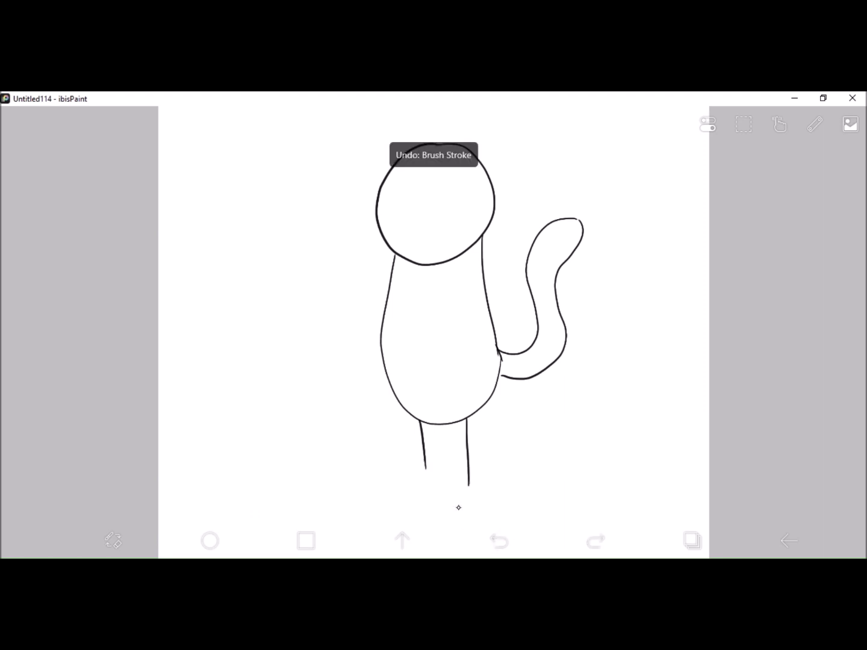
drag(426, 445, 469, 486)
Draw the arm reaching forward and erase the body line inside it
mouse_move(426, 291)
mouse_down()
mouse_move(401, 316)
mouse_move(335, 346)
mouse_up()
key(ctrl+z)
drag(401, 316, 428, 339)
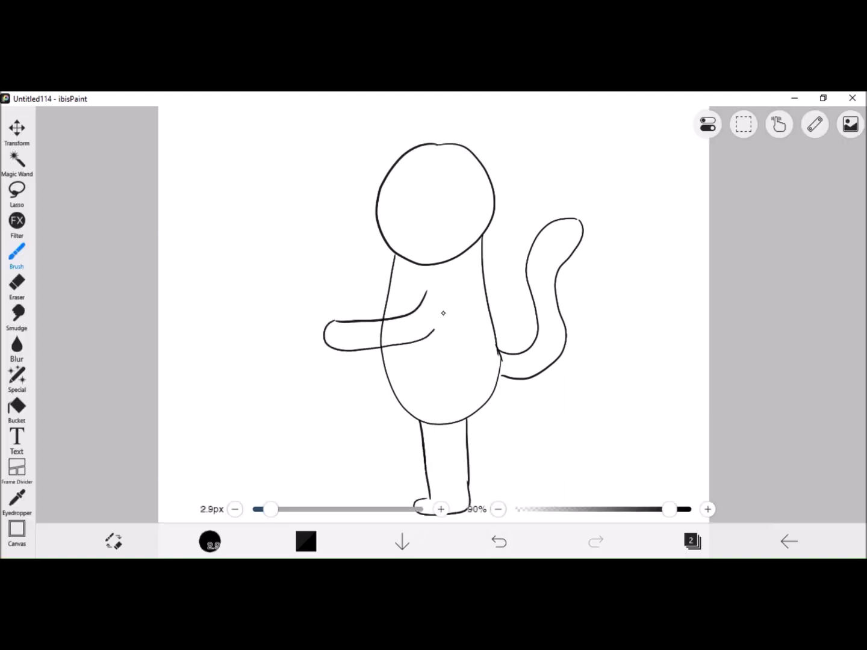
key(e)
mouse_move(448, 296)
mouse_down()
mouse_move(429, 338)
mouse_move(385, 349)
mouse_up()
key(b)
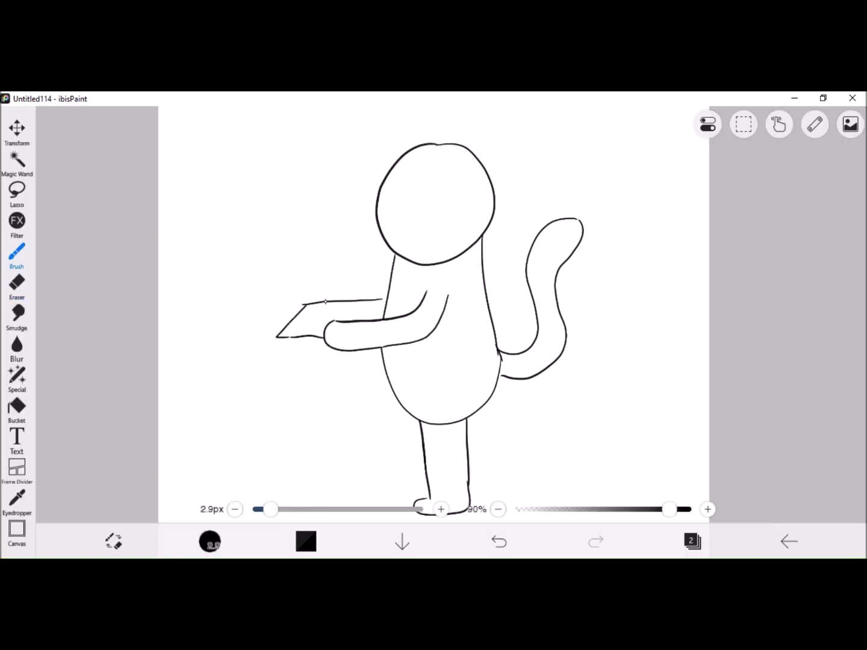
Draw the flat tray held in the cat's hand and tidy it up
key(ctrl+z)
drag(301, 341, 350, 345)
key(e)
key(b)
Move the drawing down and add a pointed ear on top of the head
drag(445, 114, 432, 202)
key(ctrl+z)
click(744, 123)
click(846, 443)
drag(428, 155, 421, 193)
key(e)
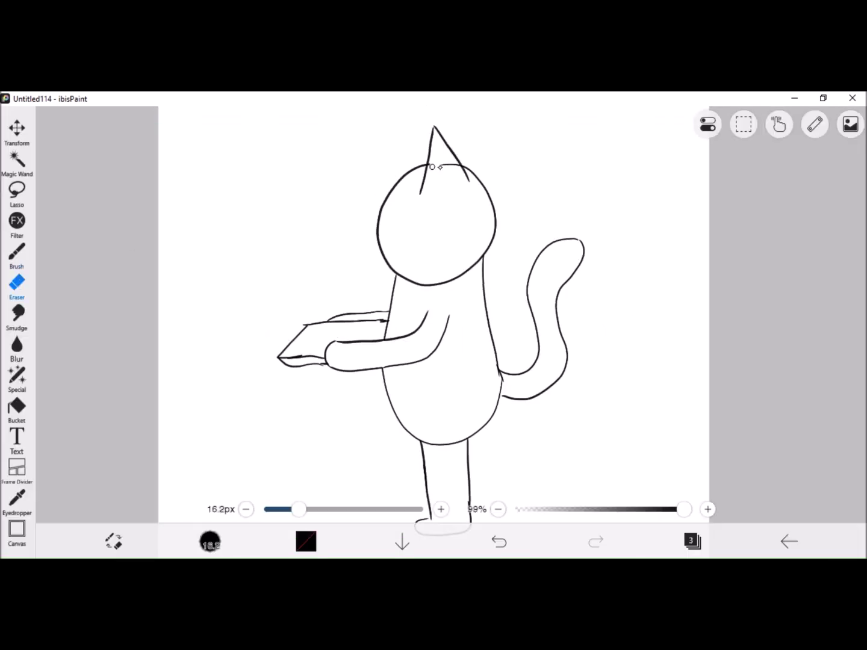
key(b)
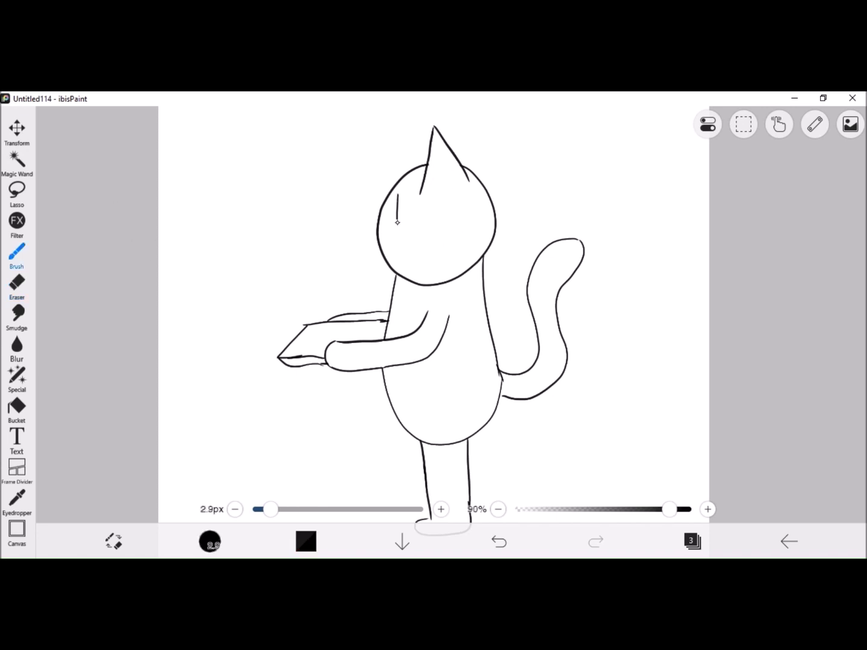
Add the nose and whiskers at the front of the face
key(ctrl+z)
mouse_move(375, 225)
mouse_down()
mouse_move(390, 245)
mouse_move(403, 243)
mouse_up()
key(ctrl+z)
drag(393, 243, 400, 259)
With Gap Recognition on, bucket-fill the cat's tail and legs orange
click(440, 392)
click(603, 421)
key(ctrl+z)
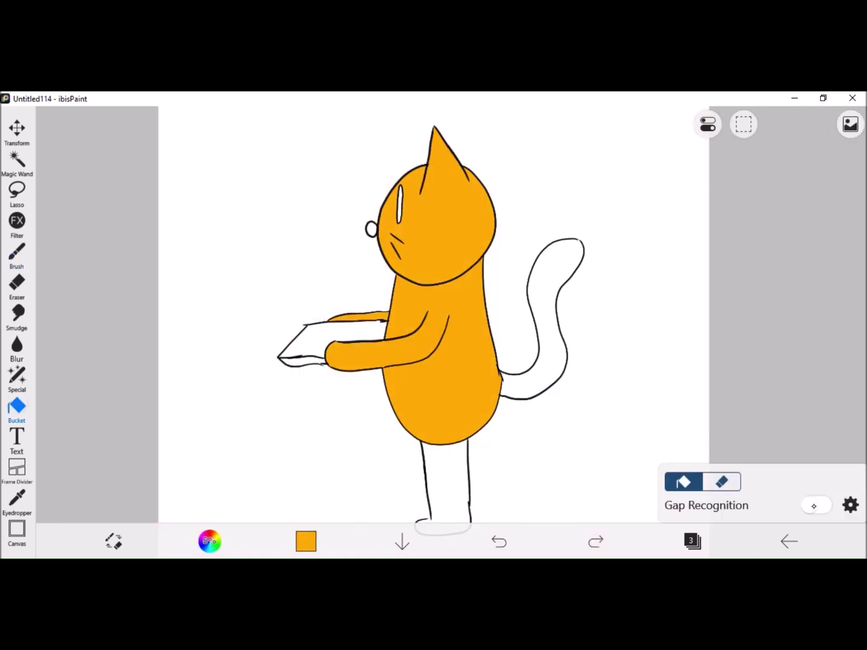
click(814, 506)
click(545, 337)
click(446, 481)
Pick a grey shade and fill the tray grey
click(306, 541)
drag(333, 418, 385, 417)
click(602, 301)
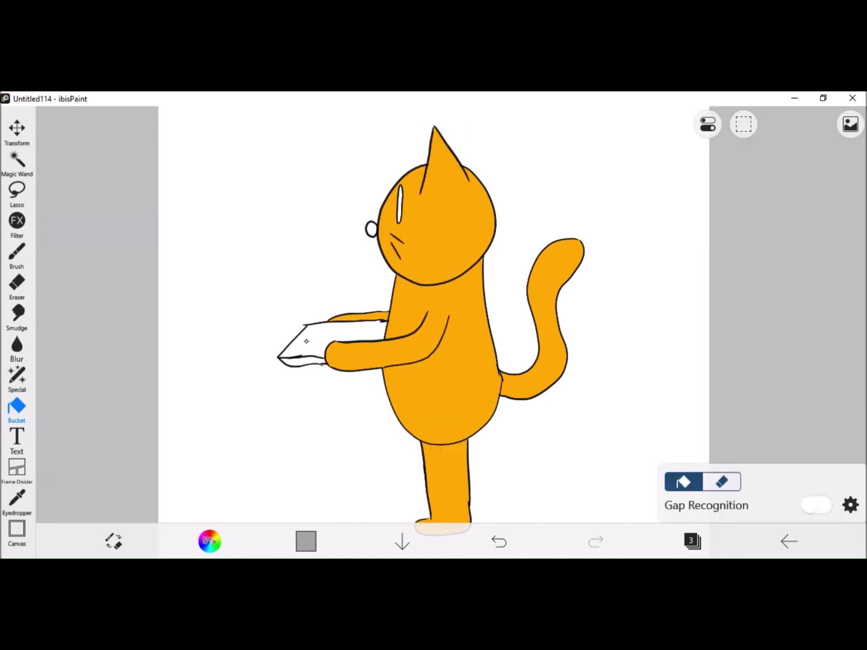
click(301, 344)
Fill the nose pink, return to the black brush for the eye, and save
click(306, 542)
click(388, 217)
key(ctrl+z)
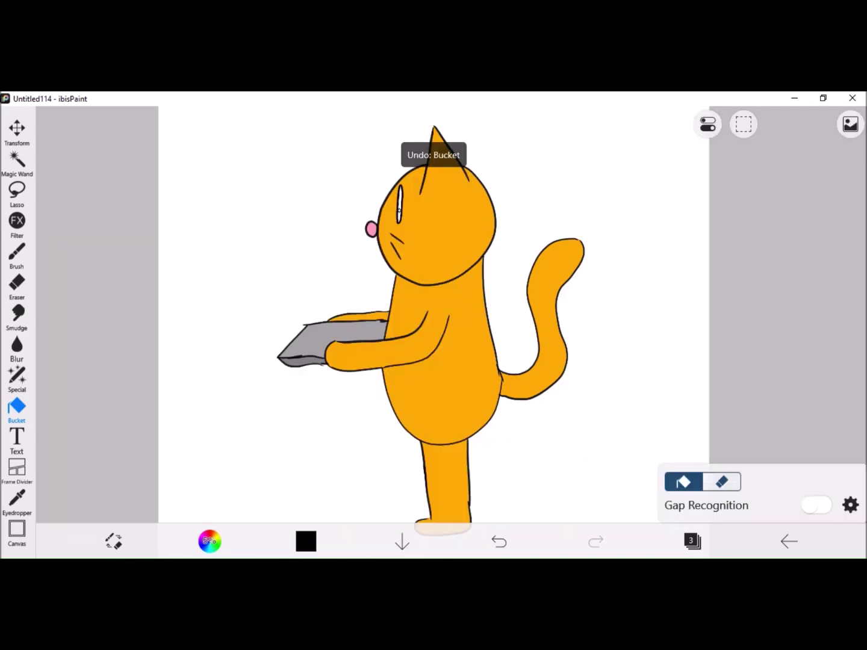
key(b)
key(ctrl+z)
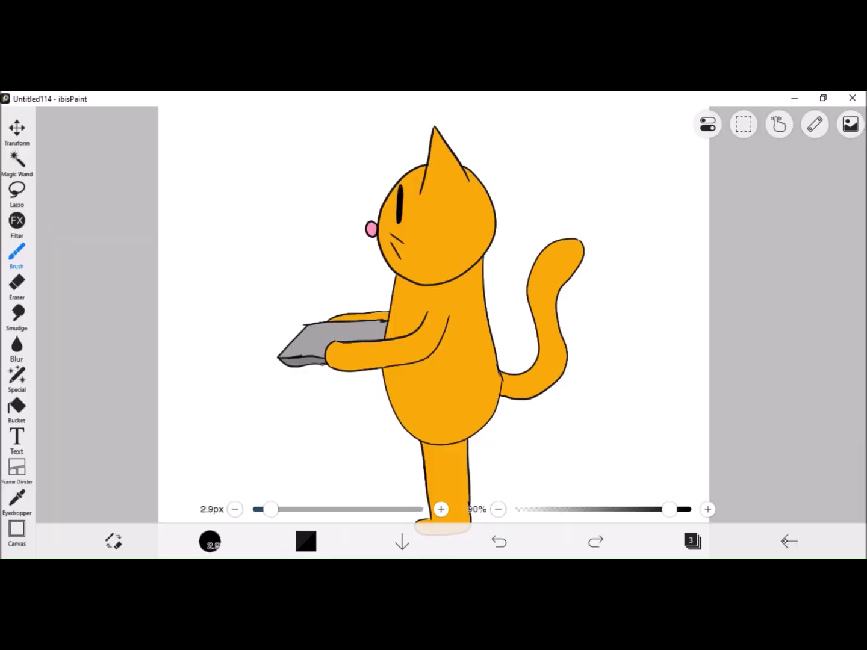
key(ctrl+s)
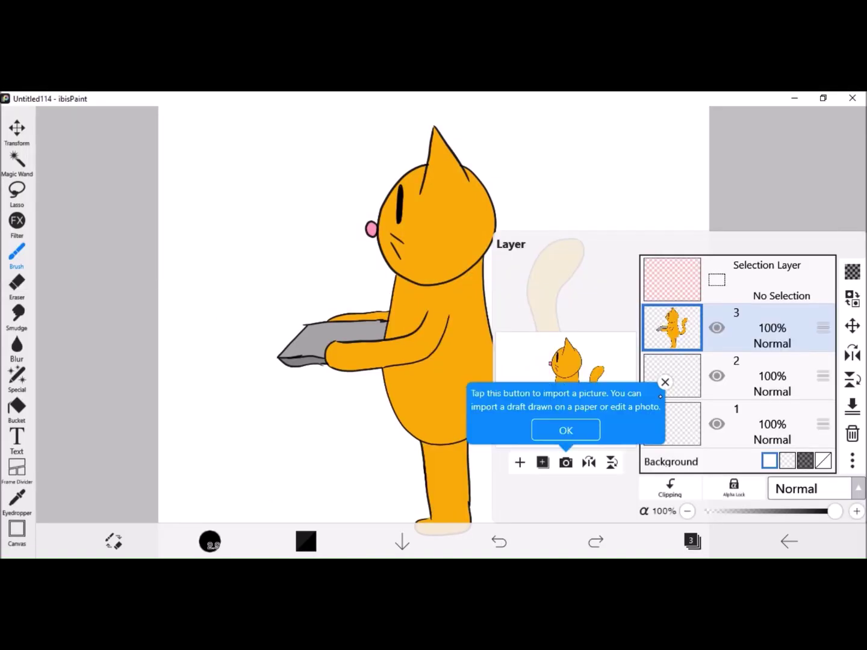
Sketch a new raised back leg and a tail curving right from the body
mouse_move(354, 520)
mouse_down()
mouse_move(419, 442)
mouse_move(355, 495)
mouse_move(463, 439)
mouse_move(528, 457)
mouse_up()
key(ctrl+z)
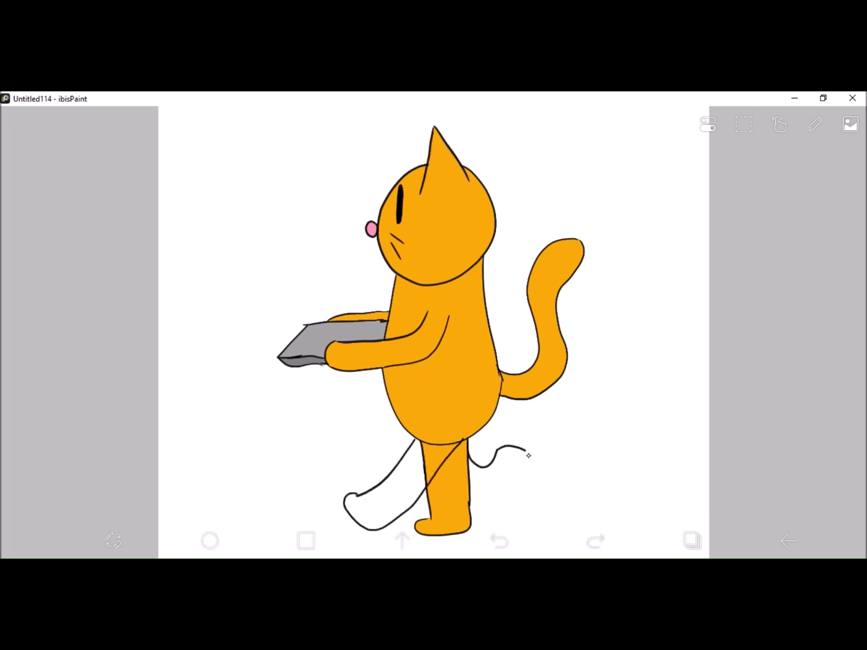
key(ctrl+z)
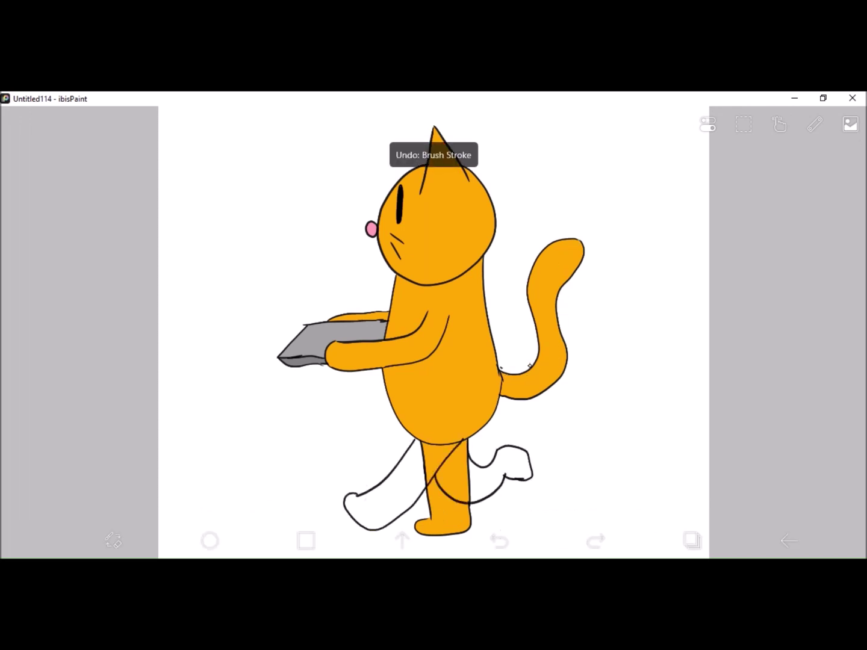
drag(503, 369, 567, 297)
key(ctrl+z)
drag(500, 372, 571, 342)
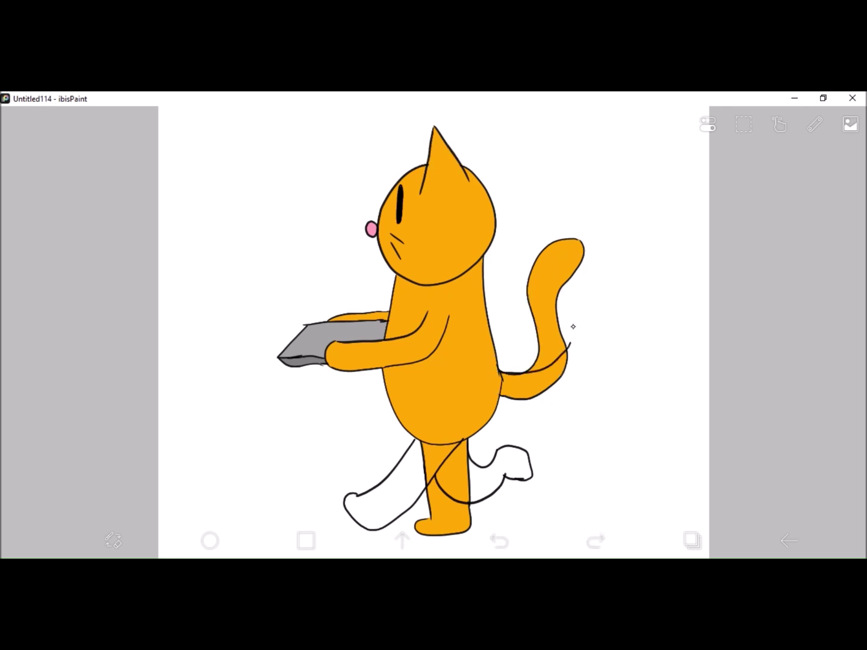
On the coloured cat layer, erase the old orange tail and leg
click(692, 541)
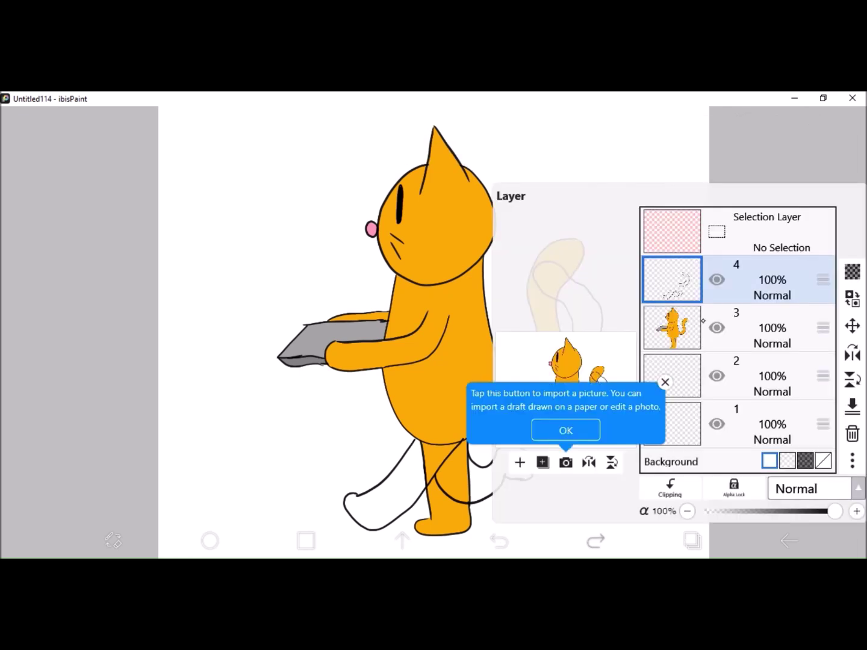
click(702, 320)
key(e)
mouse_move(572, 246)
mouse_down()
mouse_move(544, 335)
mouse_move(545, 380)
mouse_up()
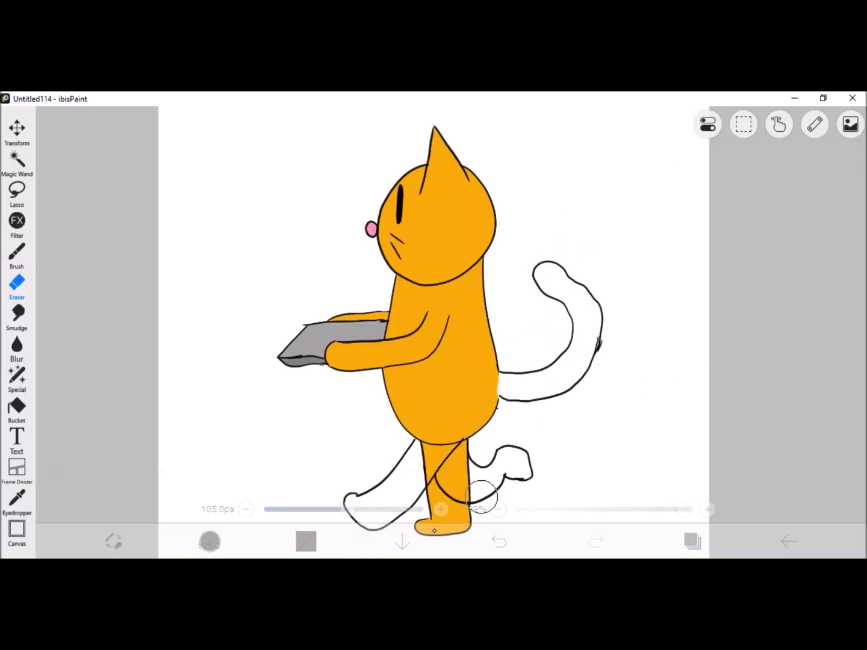
drag(436, 446, 455, 482)
Bucket-fill the new front leg, back leg and tail orange
key(g)
click(422, 461)
click(456, 482)
click(551, 283)
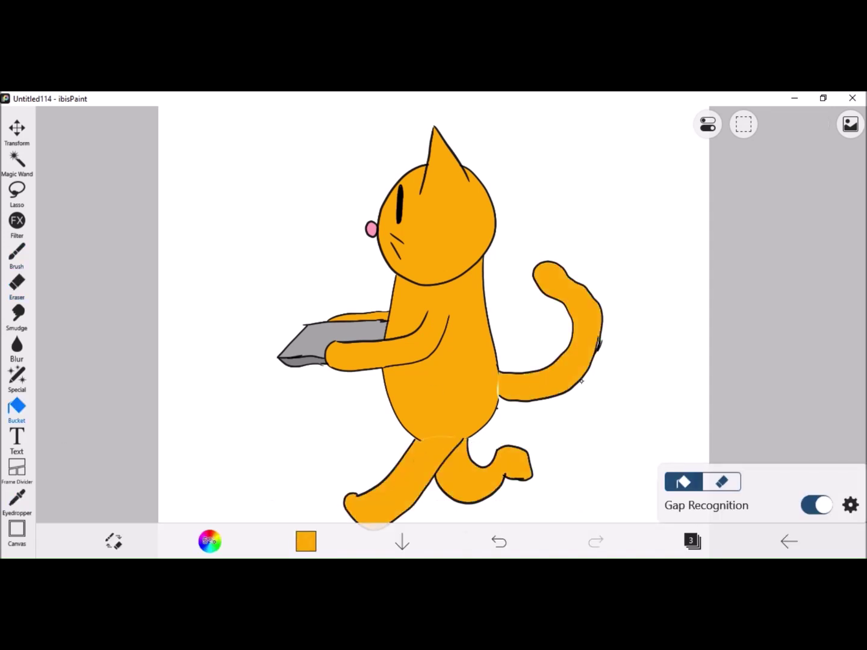
key(b)
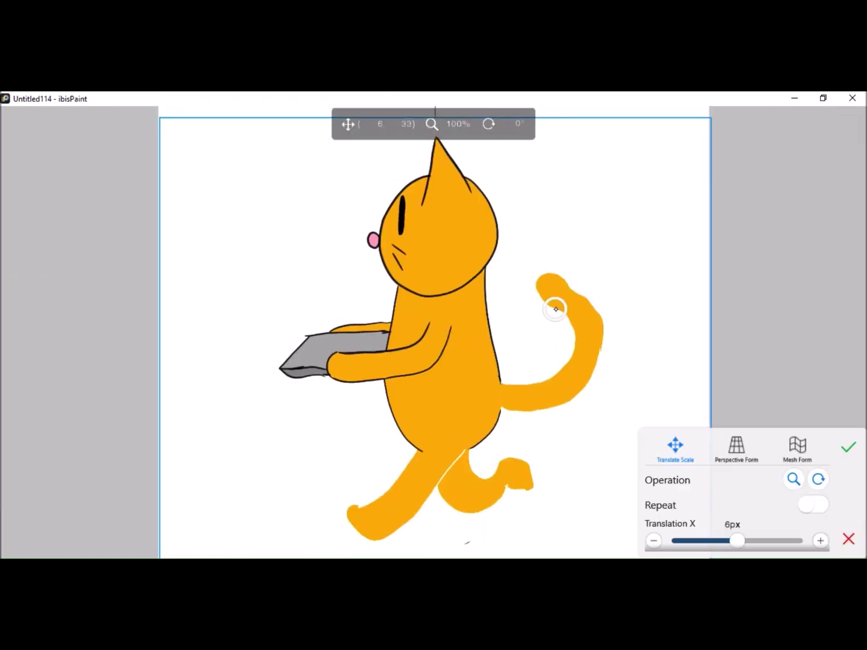
Outline the back leg with its foot and the raised curled tail
mouse_move(467, 448)
mouse_down()
mouse_move(479, 517)
mouse_move(444, 509)
mouse_up()
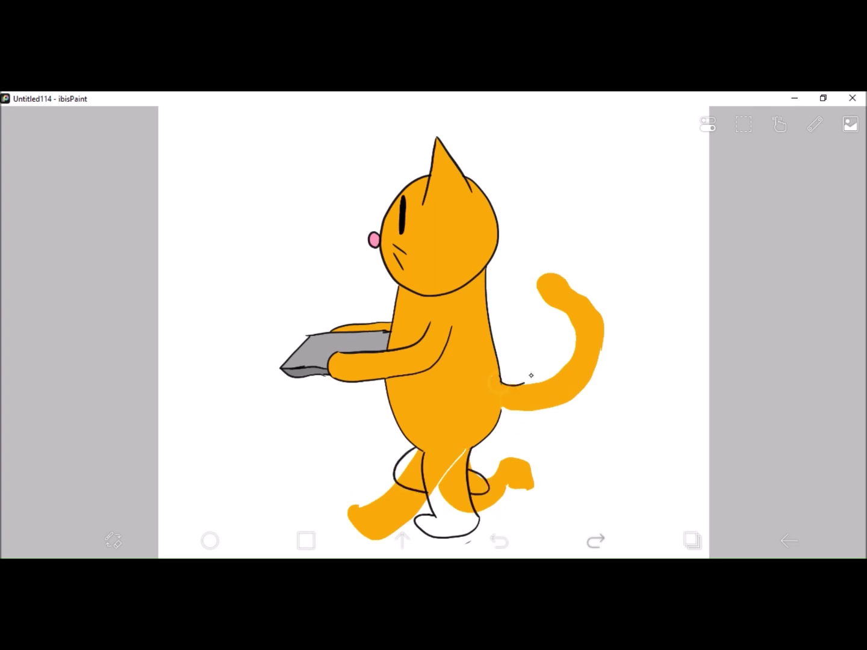
key(ctrl+z)
mouse_move(502, 380)
mouse_down()
mouse_move(569, 271)
mouse_move(598, 301)
mouse_up()
key(ctrl+z)
key(ctrl+z)
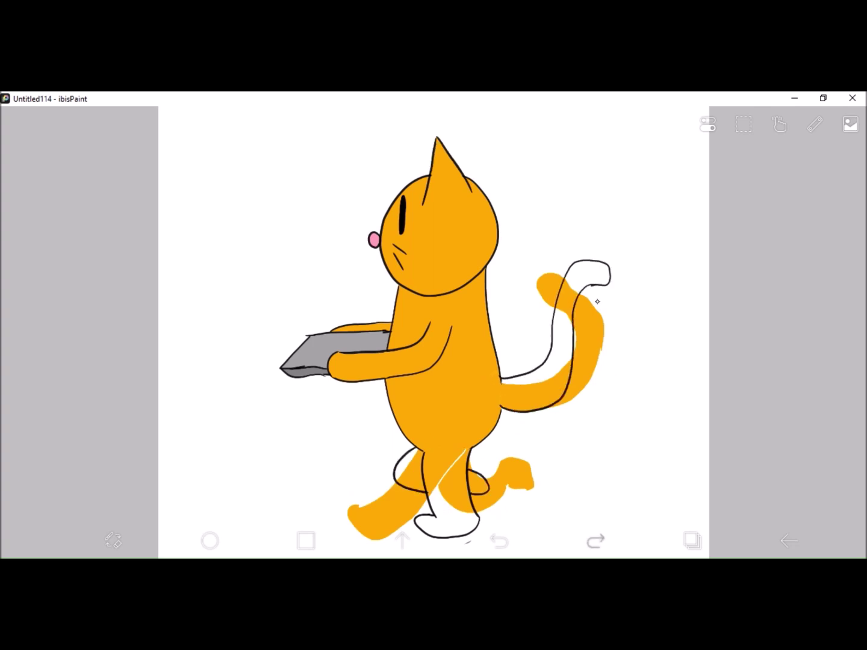
Erase the old orange legs and tail on the colour layer
click(693, 540)
key(e)
mouse_move(358, 513)
mouse_down()
mouse_move(512, 468)
mouse_move(573, 274)
mouse_move(446, 495)
mouse_up()
key(b)
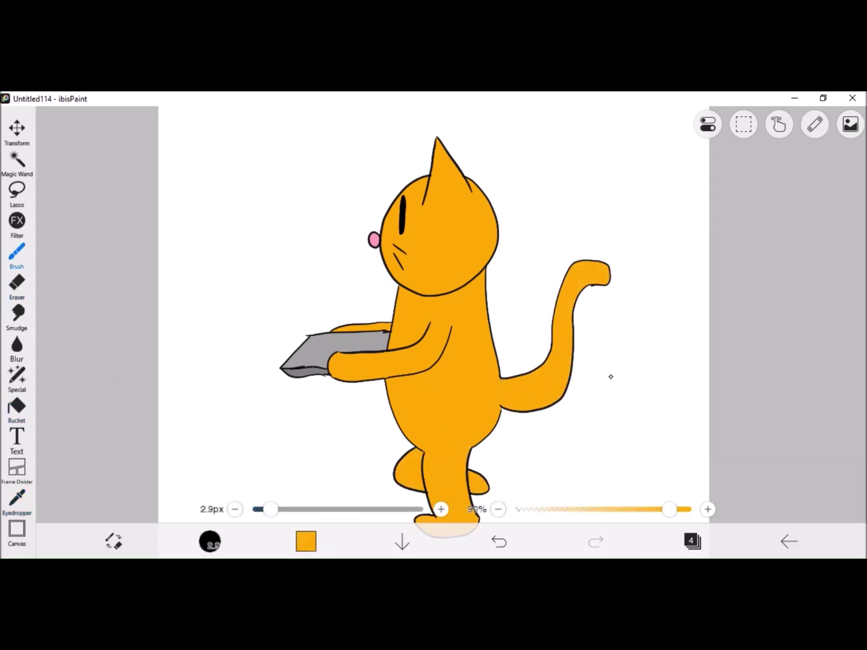
Open and dismiss the save, layer and brush panels, and undo a trial foot stroke
click(789, 541)
key(Escape)
click(692, 540)
click(209, 541)
click(421, 446)
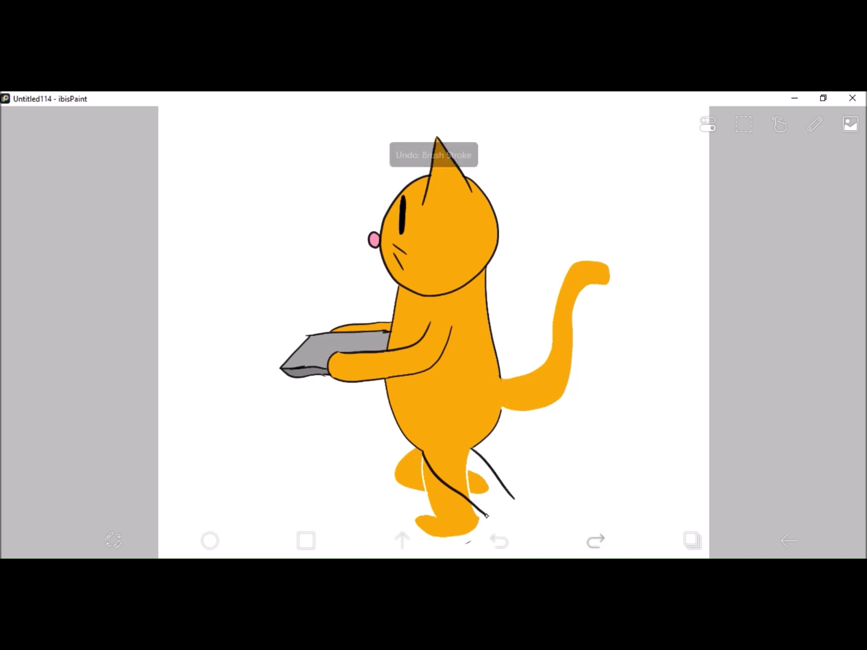
drag(475, 448, 413, 448)
click(500, 542)
click(499, 541)
Paste the cat from the previous frame and nudge it slightly down
click(743, 124)
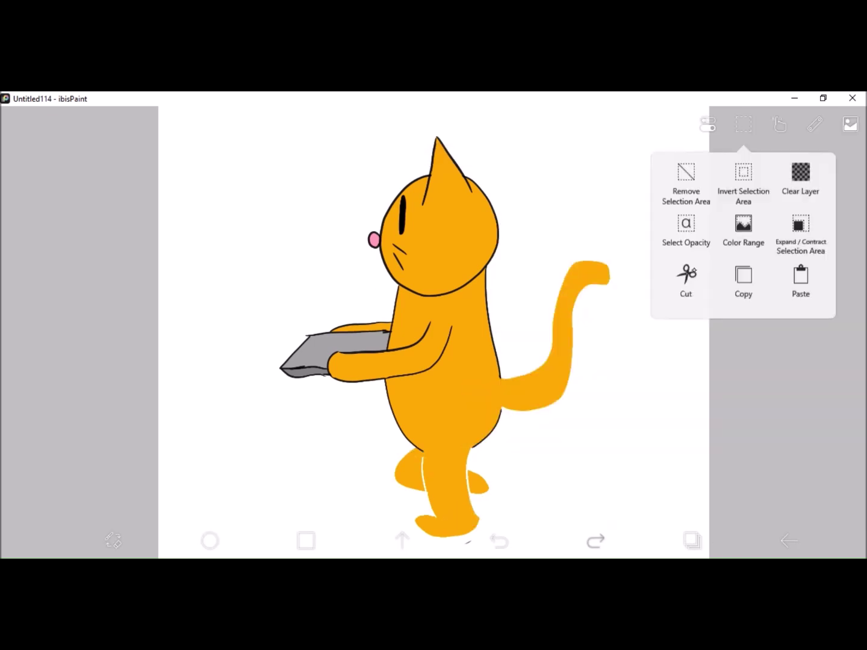
click(801, 271)
click(845, 442)
drag(437, 452, 476, 520)
Draw the back leg outline and try out front foot outlines
mouse_move(422, 453)
mouse_down()
mouse_move(472, 500)
mouse_move(474, 528)
mouse_up()
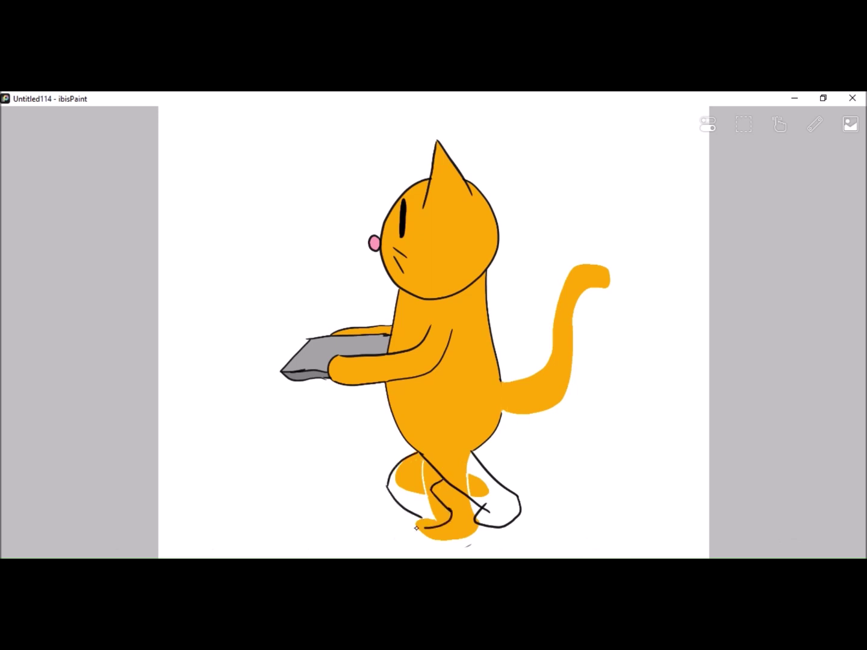
key(ctrl+z)
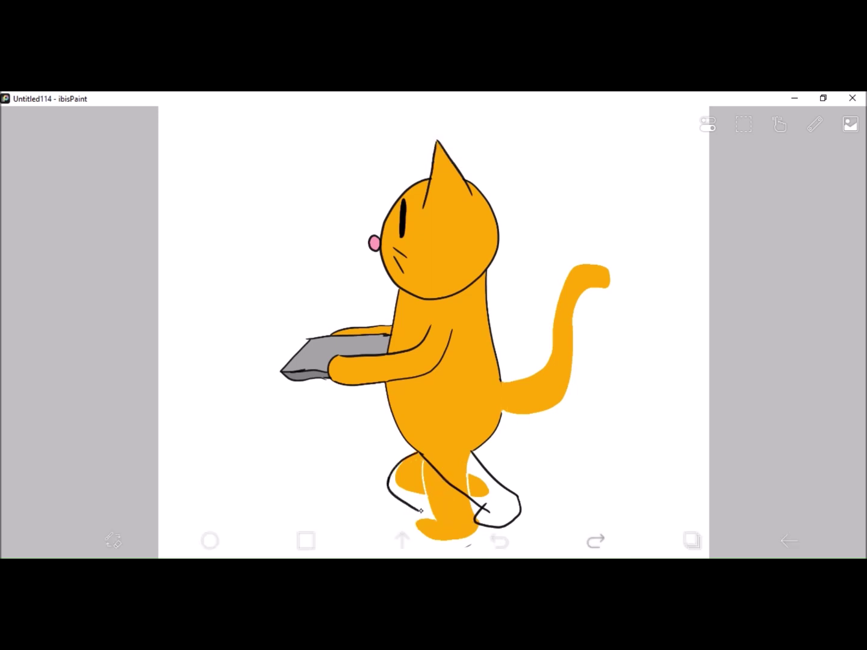
key(ctrl+z)
key(ctrl+y)
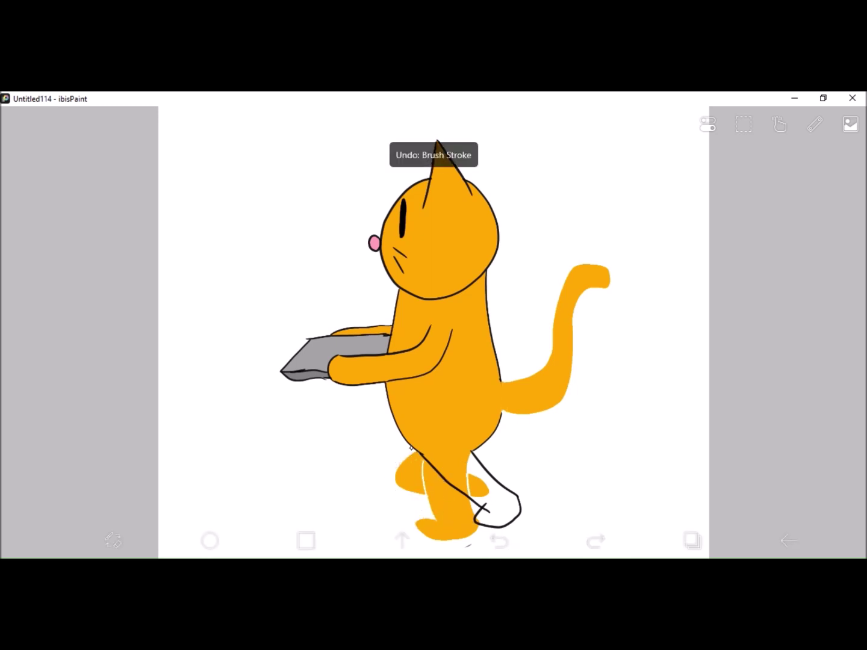
key(ctrl+z)
key(ctrl+y)
key(ctrl+z)
drag(421, 451, 433, 502)
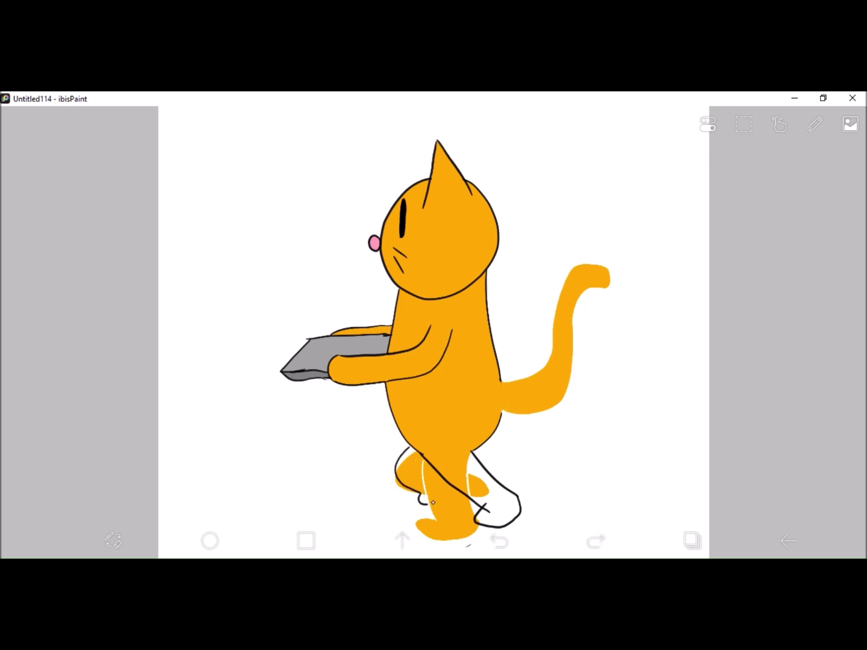
click(499, 539)
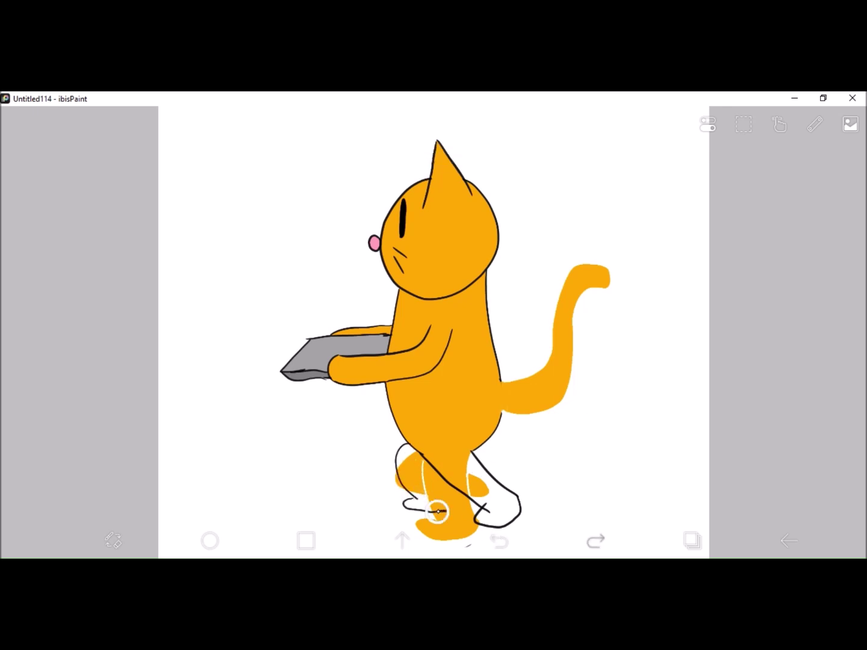
key(ctrl+z)
Redraw the front leg line, a closed back foot and the front foot outline
drag(452, 511, 437, 469)
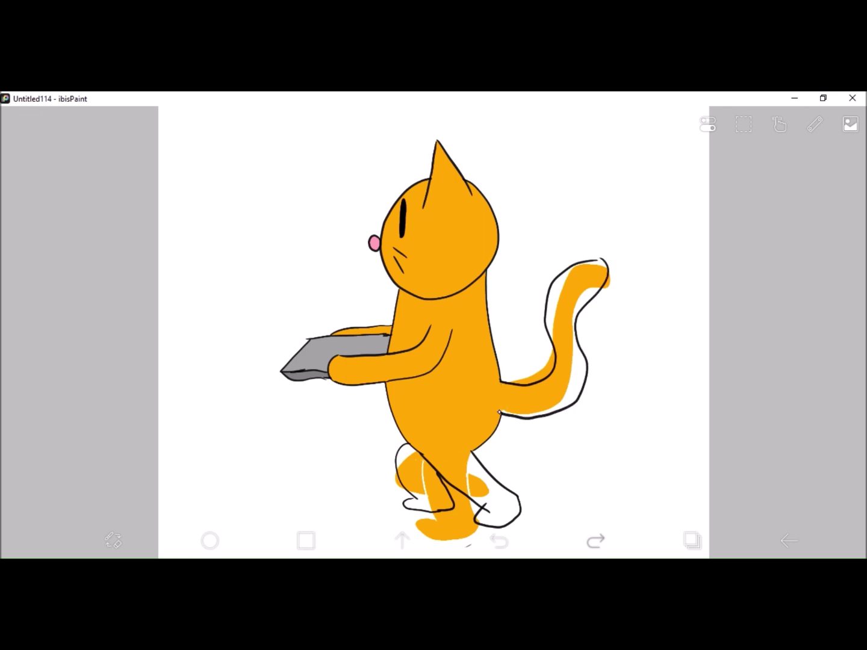
key(ctrl+z)
key(ctrl+z)
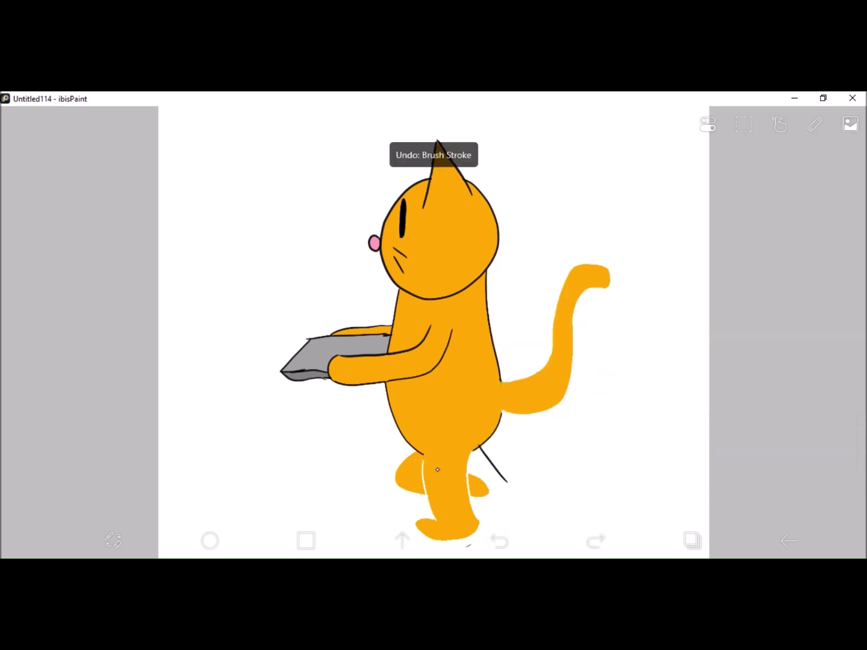
drag(426, 452, 505, 530)
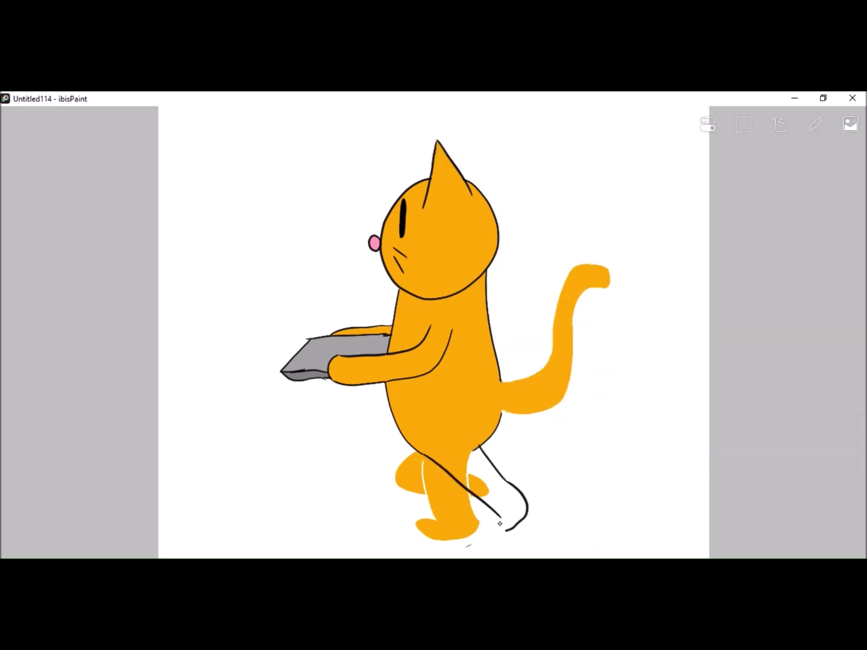
key(ctrl+z)
drag(507, 482, 495, 533)
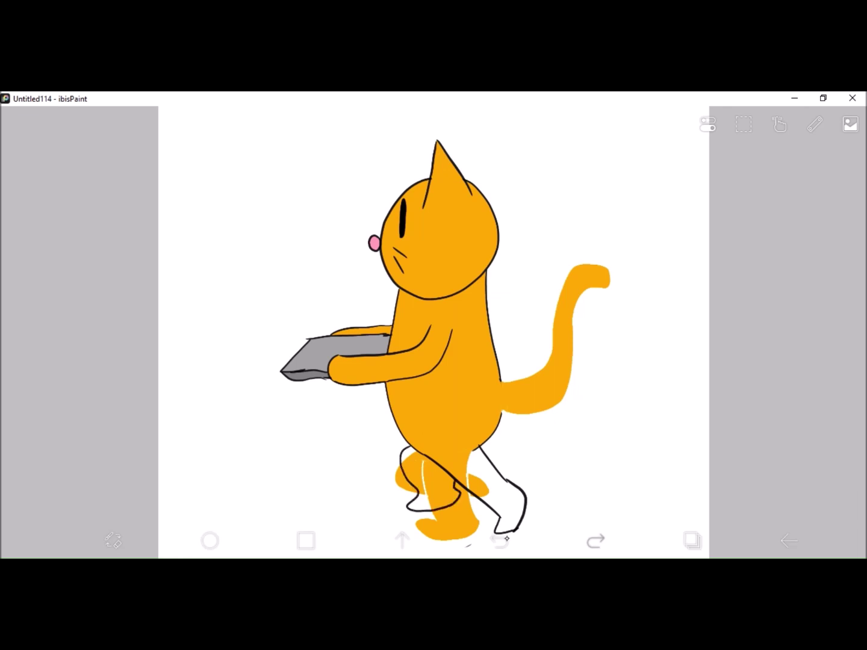
key(ctrl+z)
drag(402, 447, 431, 516)
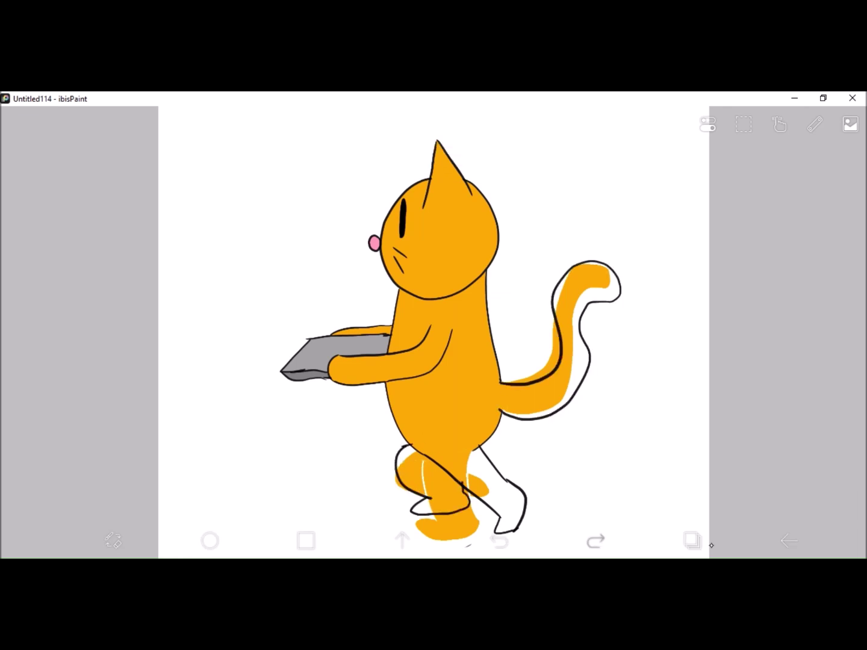
Erase the old orange fill from the tail, feet and around the legs
key(e)
drag(512, 386, 594, 268)
drag(409, 463, 481, 482)
drag(421, 494, 469, 458)
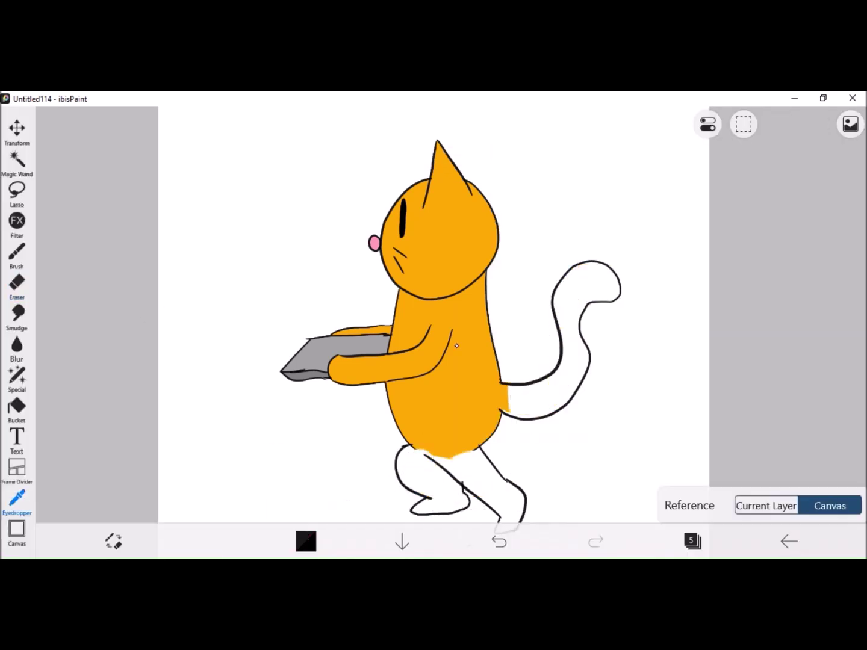
Bucket-fill the tail and feet orange
click(456, 346)
key(g)
click(433, 476)
click(500, 494)
click(572, 385)
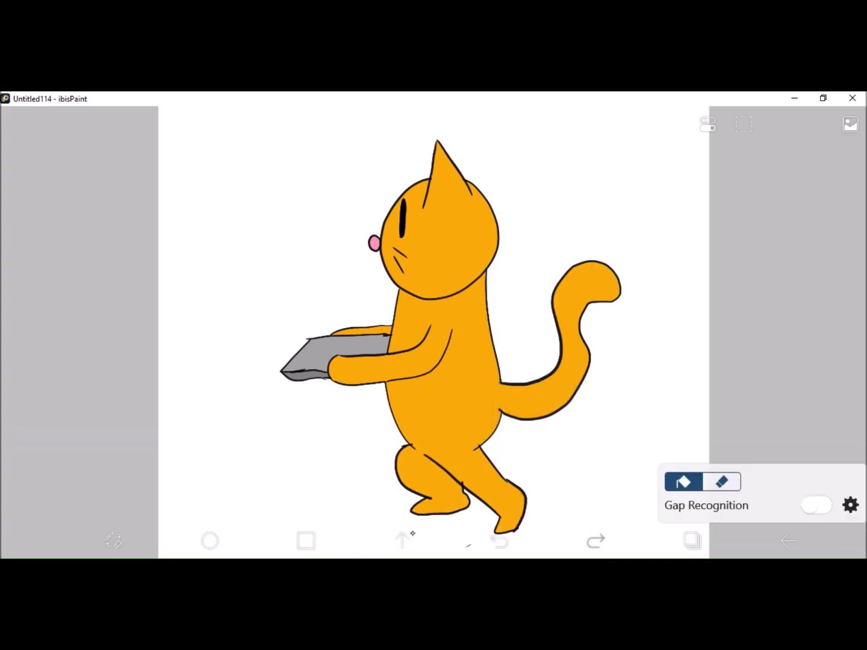
Erase the back foot's orange fill and retry a small curved back foot stroke
key(e)
mouse_move(426, 474)
mouse_down()
mouse_move(432, 501)
mouse_move(463, 503)
mouse_up()
click(306, 541)
click(404, 444)
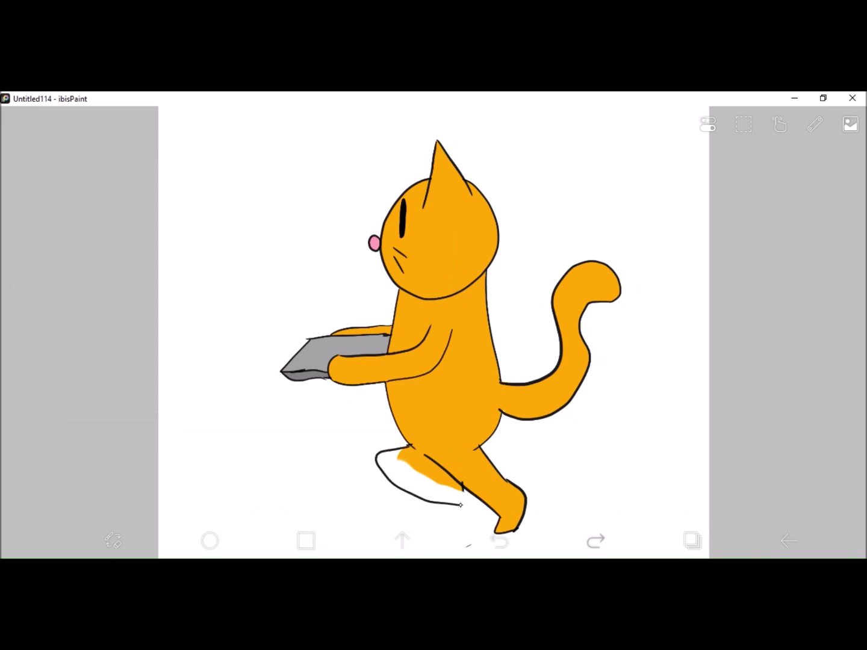
key(ctrl+z)
drag(451, 493, 462, 507)
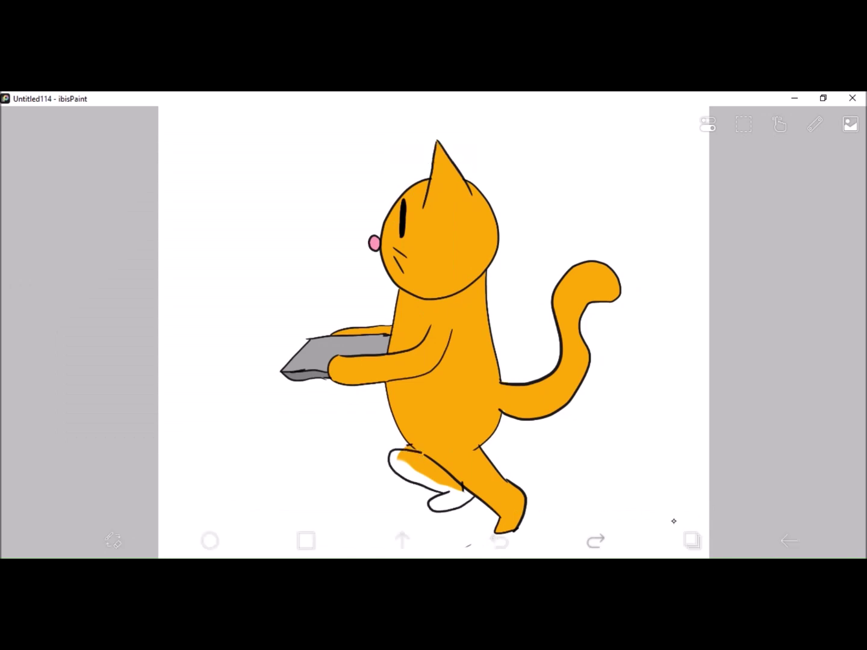
key(ctrl+z)
Save the finished frame as a PNG image
key(e)
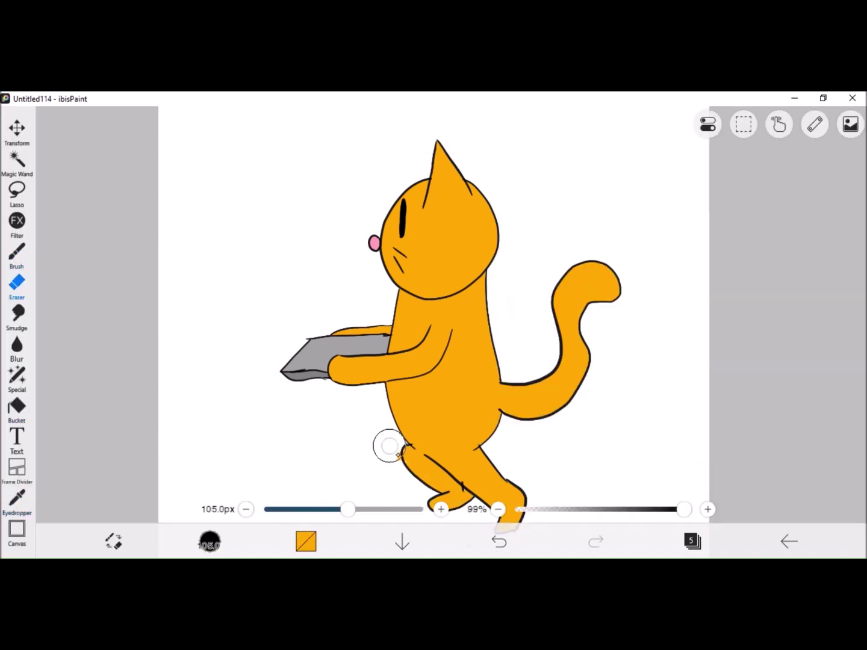
key(ctrl+shift+s)
key(Return)
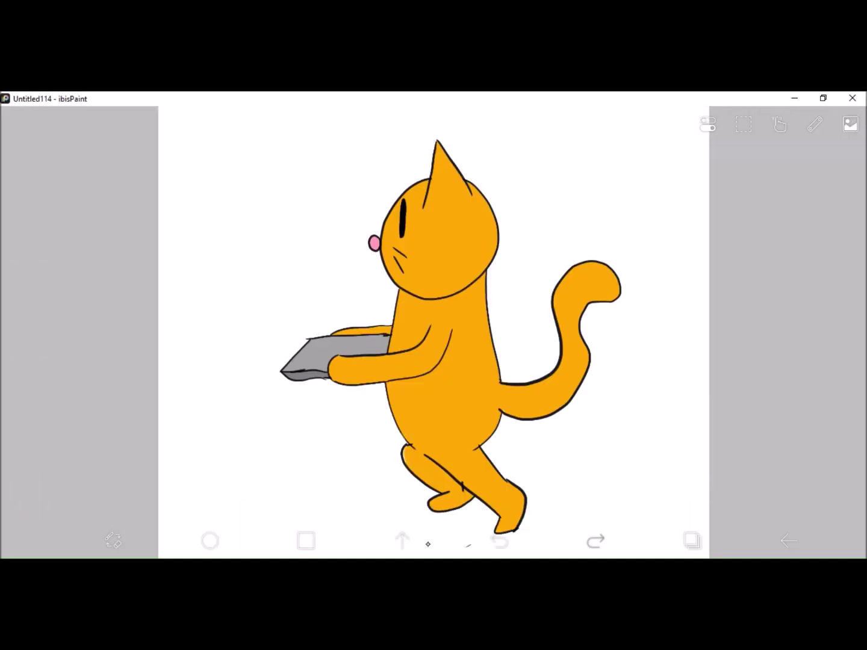
Paste the copied cat and confirm its position for the next frame
click(692, 540)
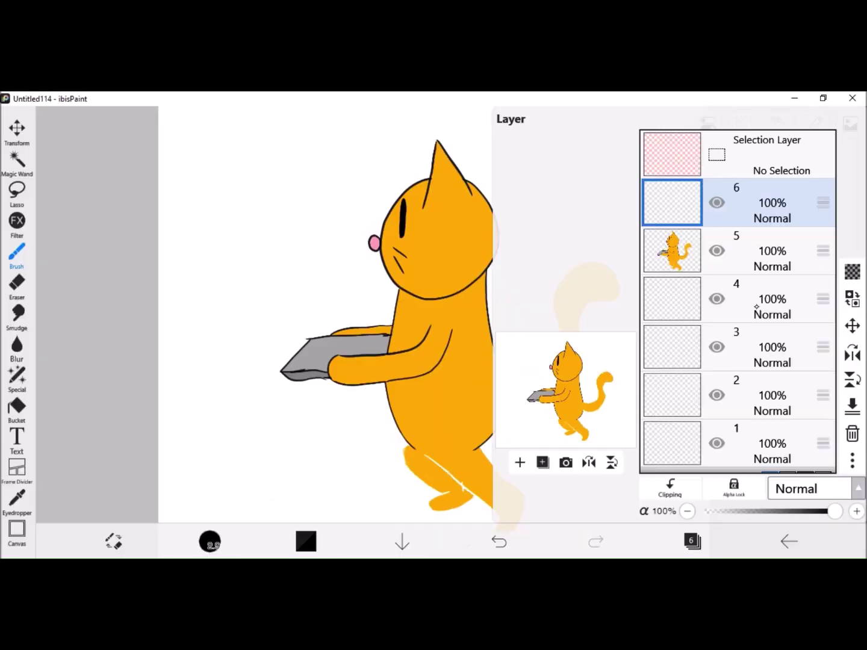
click(744, 123)
click(799, 277)
click(846, 448)
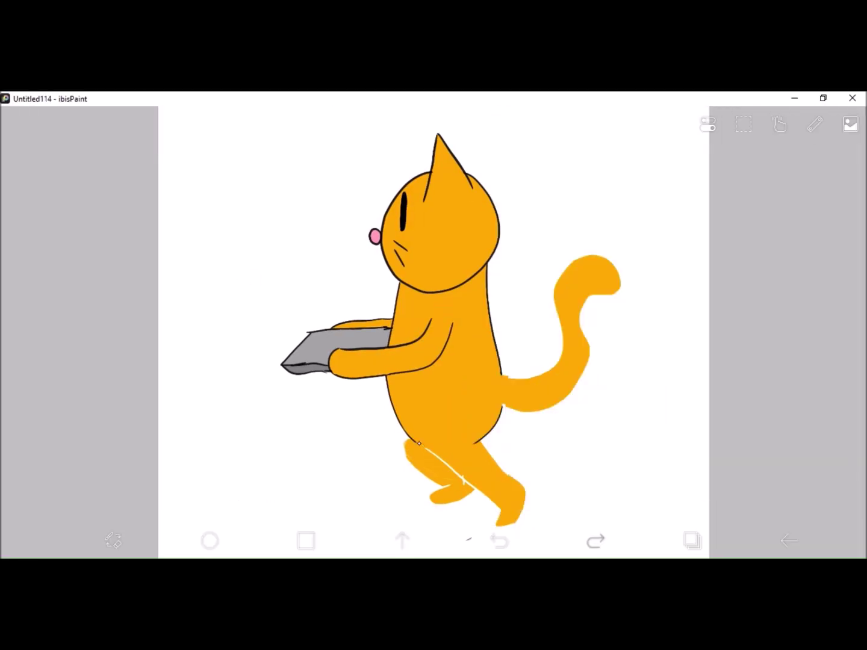
Outline the stepping foot and trailing leg, then erase orange overflow around them
mouse_move(476, 442)
mouse_down()
mouse_move(528, 442)
mouse_move(545, 467)
mouse_move(515, 476)
mouse_up()
mouse_move(416, 444)
mouse_down()
mouse_move(395, 481)
mouse_move(427, 503)
mouse_up()
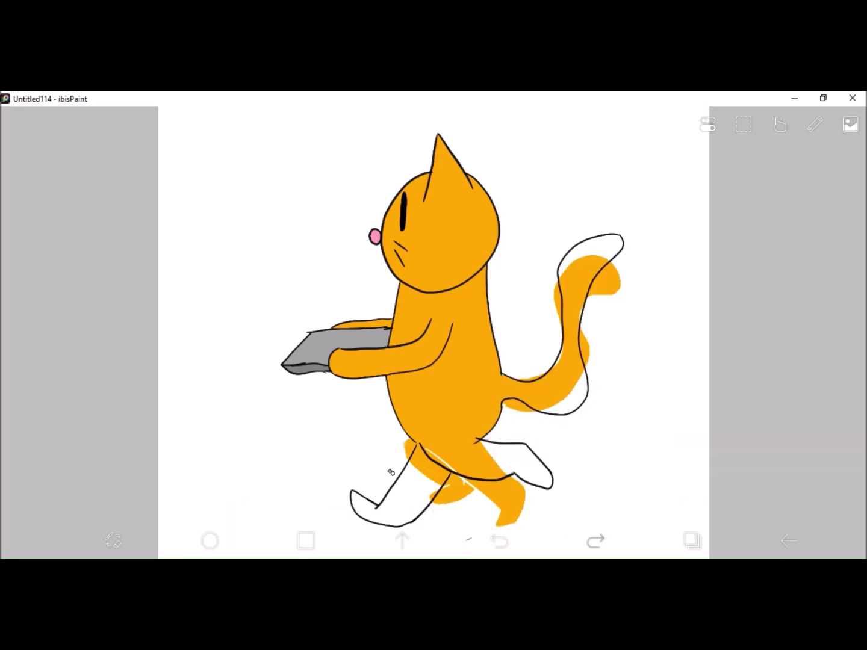
key(e)
mouse_move(401, 442)
mouse_down()
mouse_move(480, 497)
mouse_move(524, 386)
mouse_move(605, 289)
mouse_up()
key(b)
Bucket-fill the new tail and legs orange
click(17, 407)
click(572, 331)
click(458, 470)
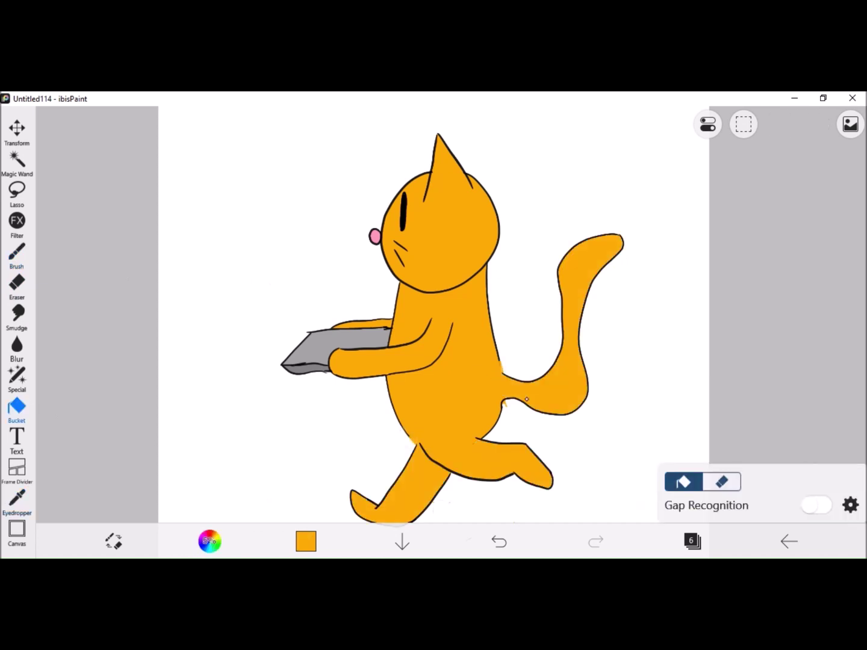
Save the frame as a PNG image
click(788, 541)
click(749, 469)
key(Return)
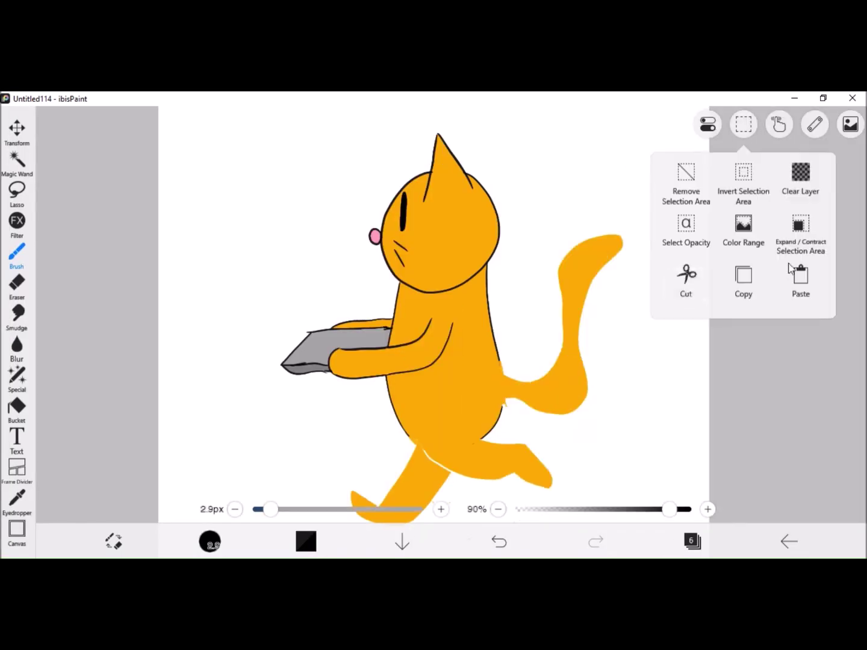
Paste the cat, outline the lower legs, and erase the old orange leg and tail fill
click(799, 276)
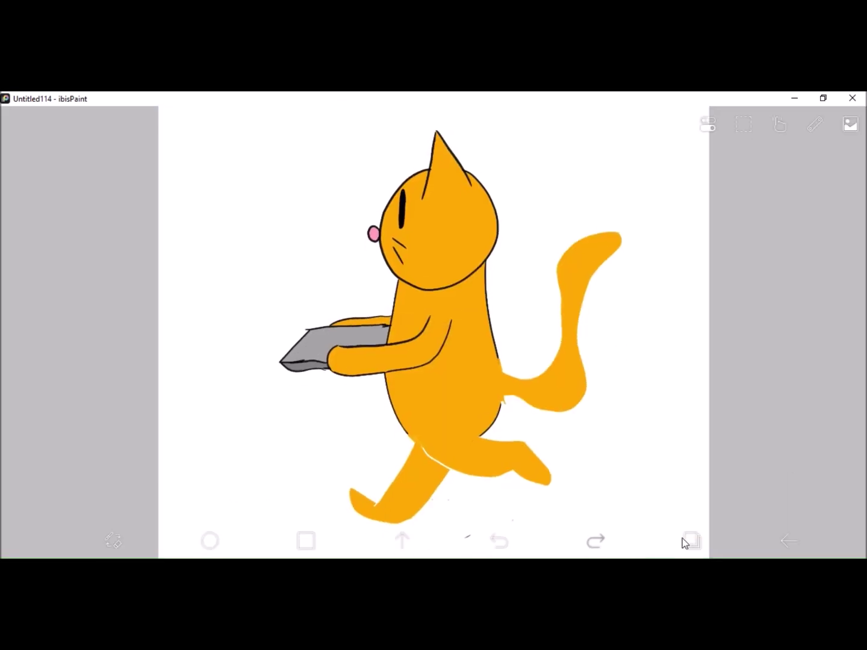
key(ctrl+z)
mouse_move(421, 443)
mouse_down()
mouse_move(427, 494)
mouse_move(492, 464)
mouse_move(498, 494)
mouse_move(479, 496)
mouse_move(449, 519)
mouse_move(473, 490)
mouse_up()
key(ctrl+z)
click(493, 549)
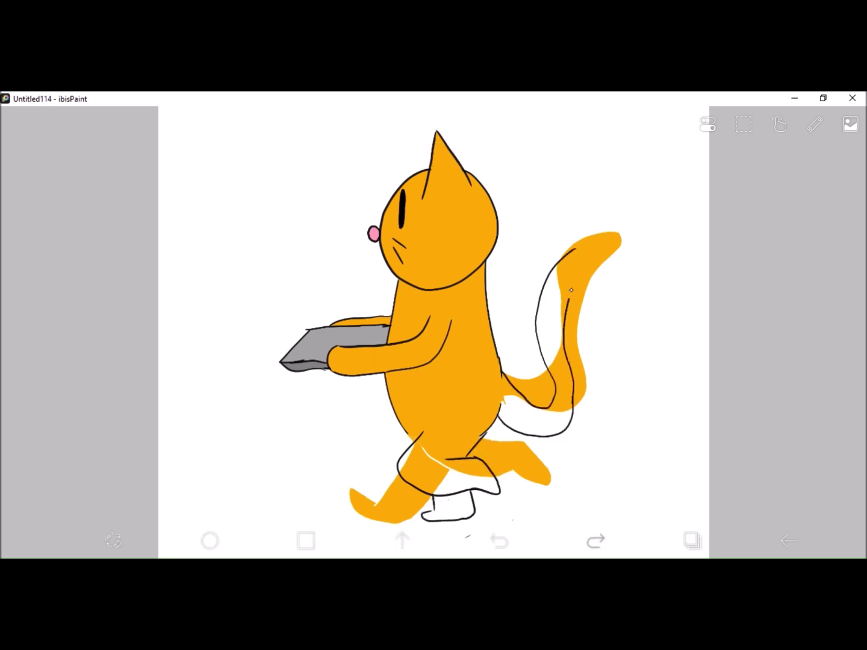
mouse_move(434, 439)
mouse_down()
mouse_move(393, 518)
mouse_move(580, 387)
mouse_up()
drag(571, 331, 608, 241)
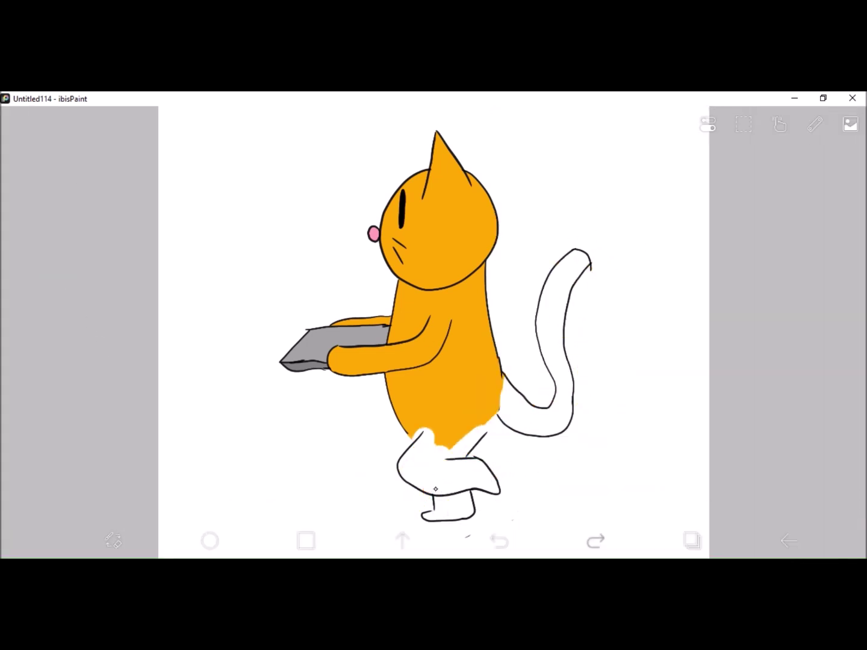
Save the finished cat frame as a PNG image named 6
click(691, 540)
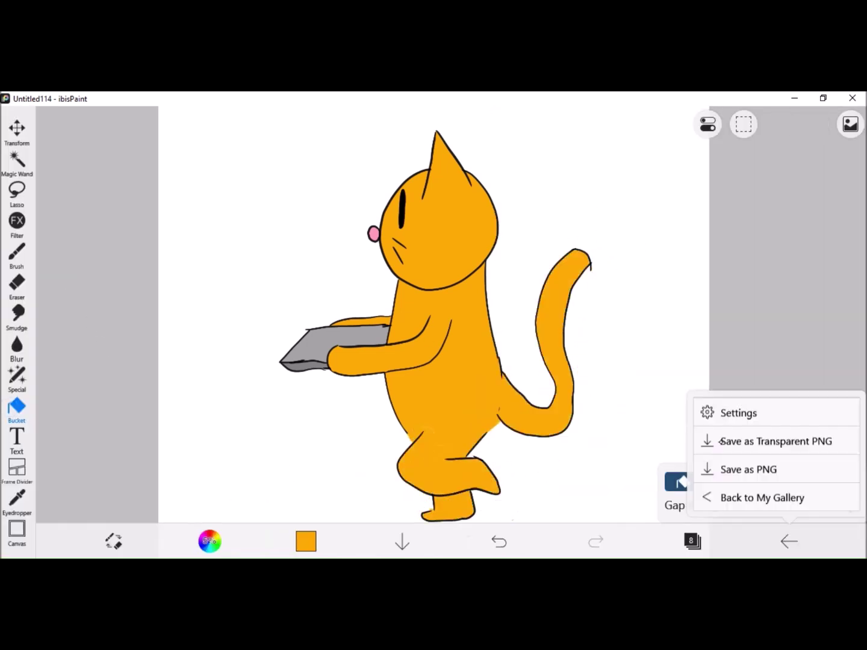
click(747, 468)
text(6)
key(Return)
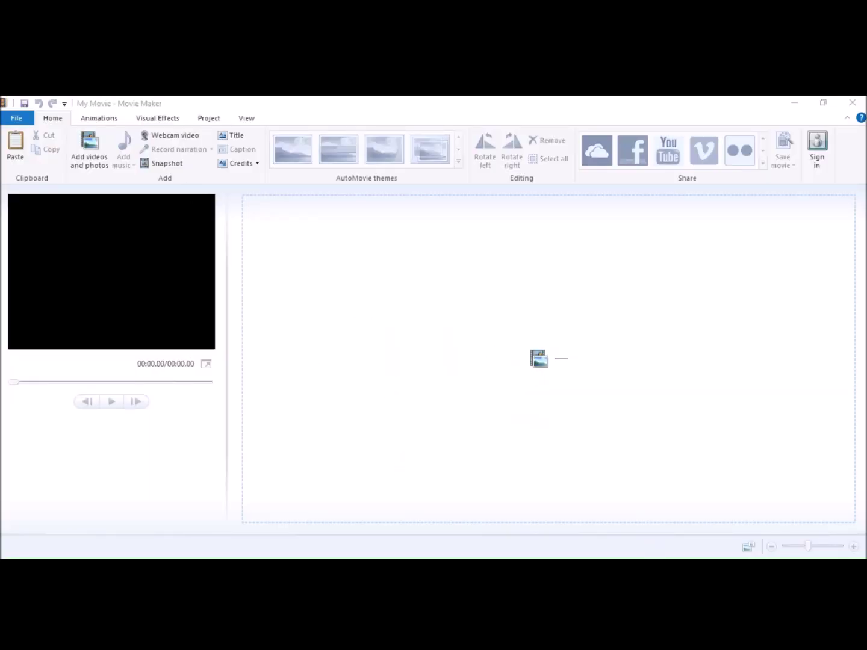
Add cat images r1 through r5 from New folder (6) to the storyboard, then bring up the clip duration list
click(97, 154)
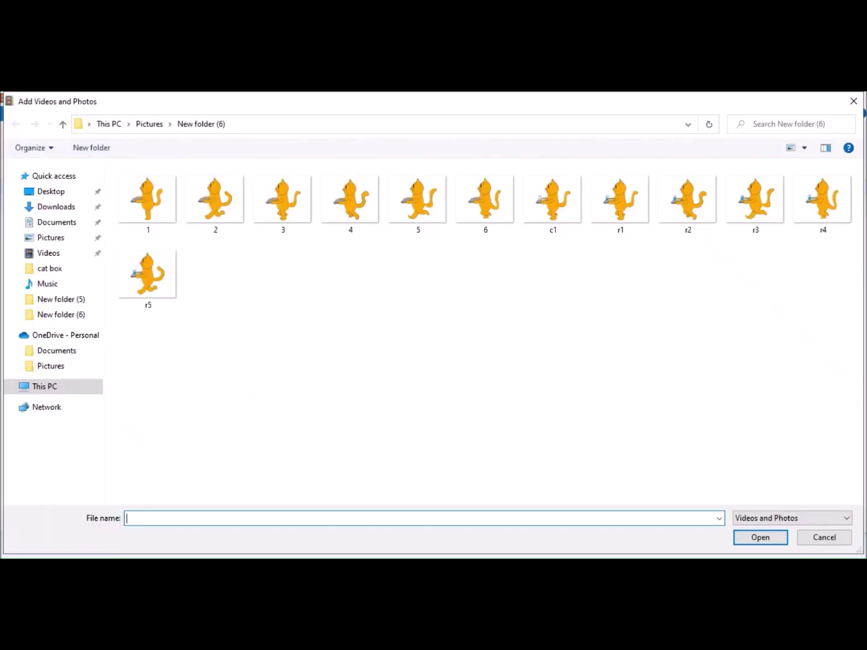
click(620, 198)
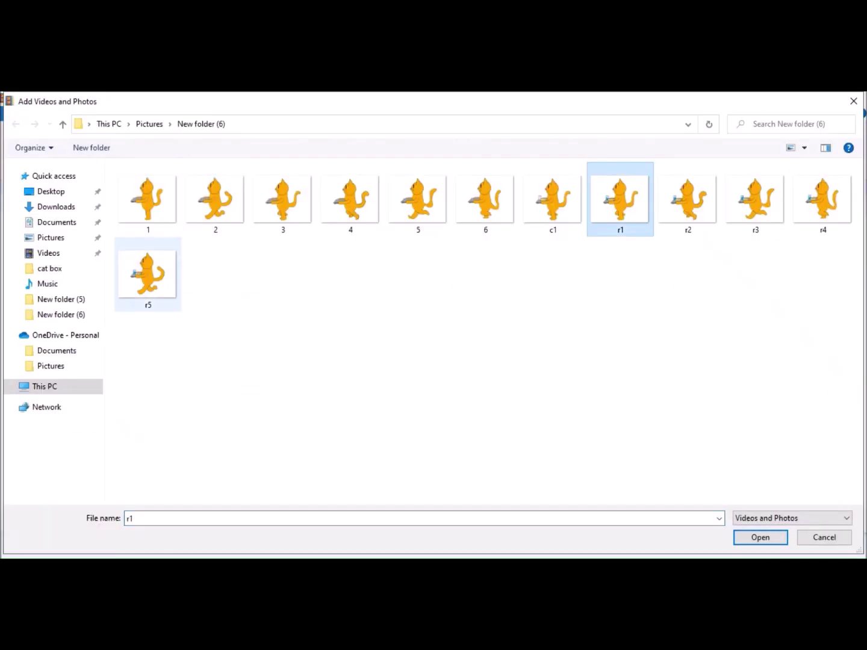
shift+click(148, 274)
click(762, 536)
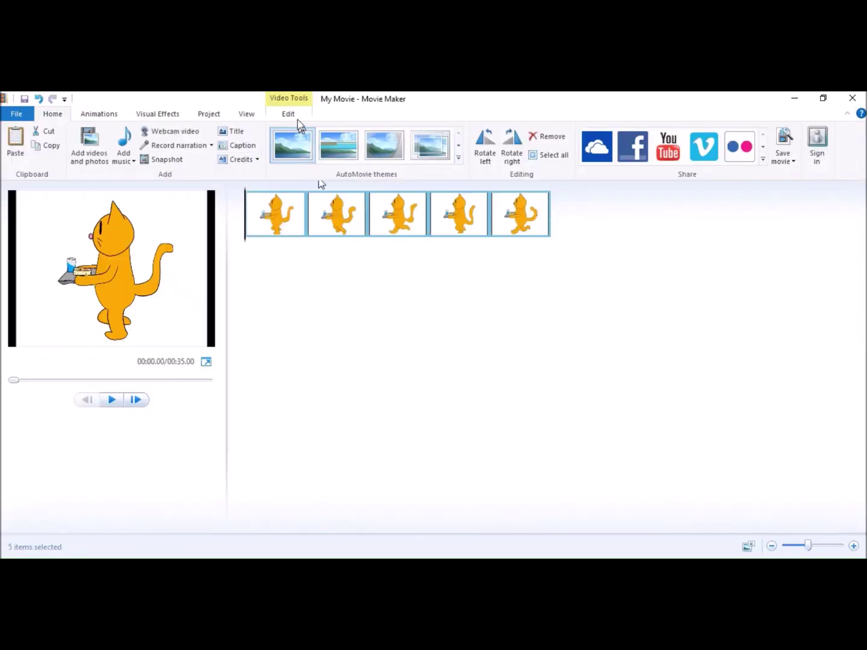
click(297, 113)
click(263, 155)
text(.1)
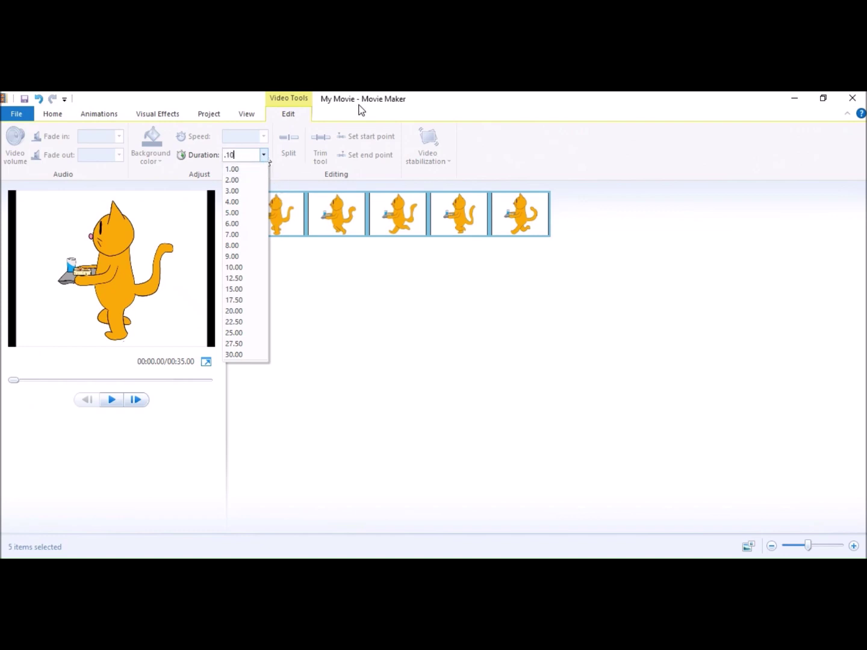
Give each clip a 0.10-second duration and preview the half-second animation
key(Return)
click(278, 219)
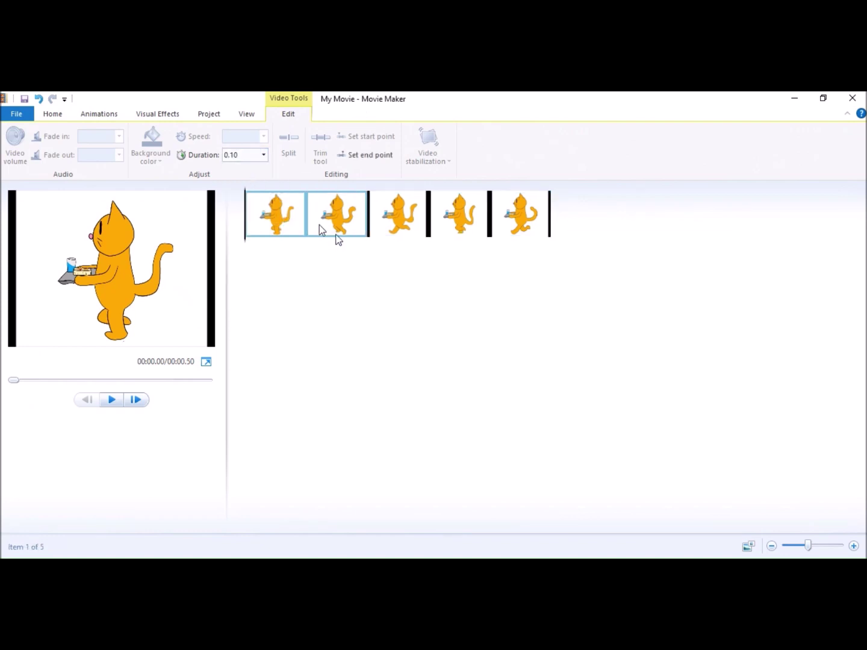
click(111, 399)
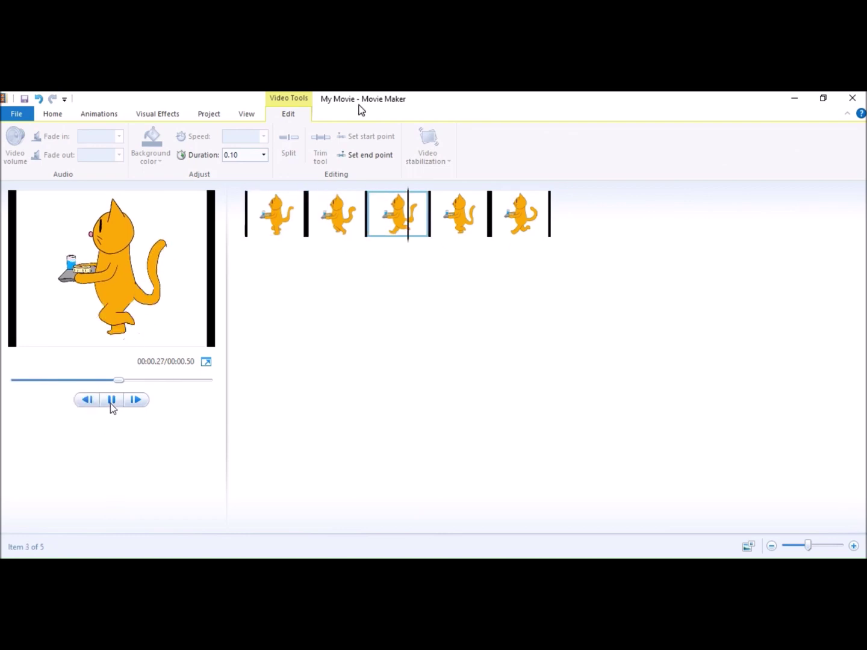
click(111, 399)
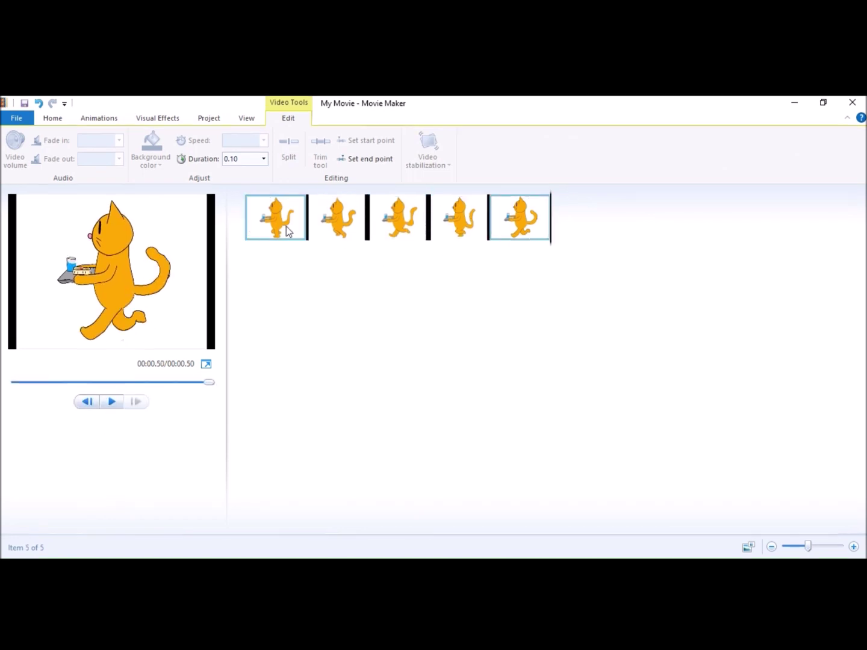
key(ctrl+a)
key(shift+F10)
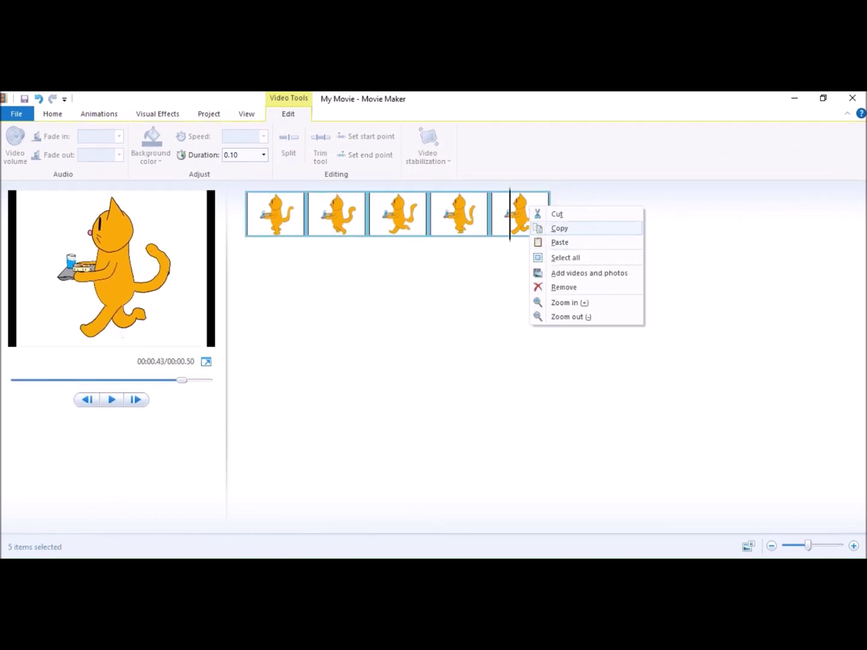
Paste copies of the five-frame cycle repeatedly until the storyboard holds 25 clips
click(555, 233)
right_click(560, 287)
click(573, 294)
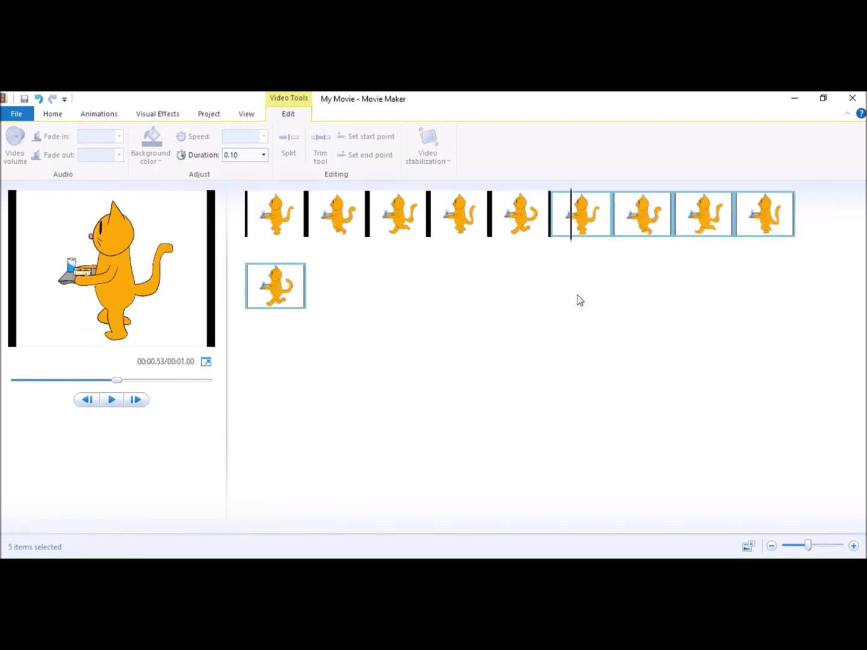
right_click(579, 296)
click(590, 305)
right_click(625, 336)
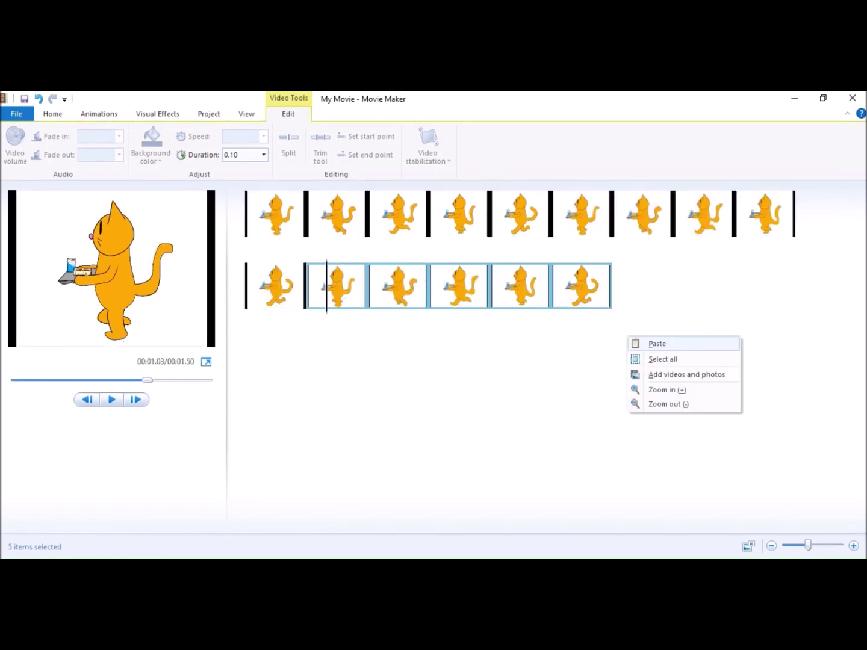
click(631, 344)
right_click(602, 373)
click(616, 385)
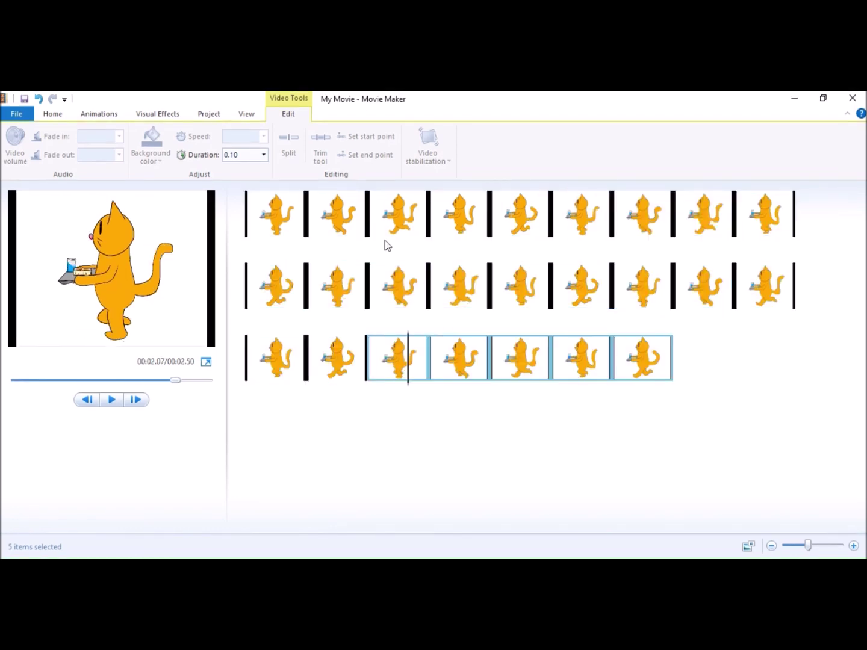
Copy all 25 clips and paste them to double the storyboard to 50 clips
click(295, 203)
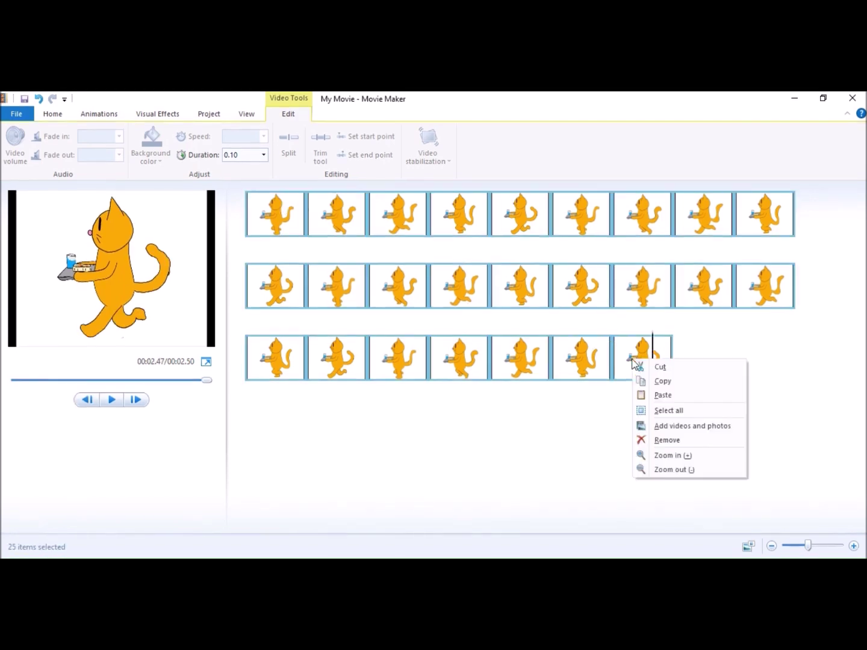
click(662, 381)
right_click(654, 422)
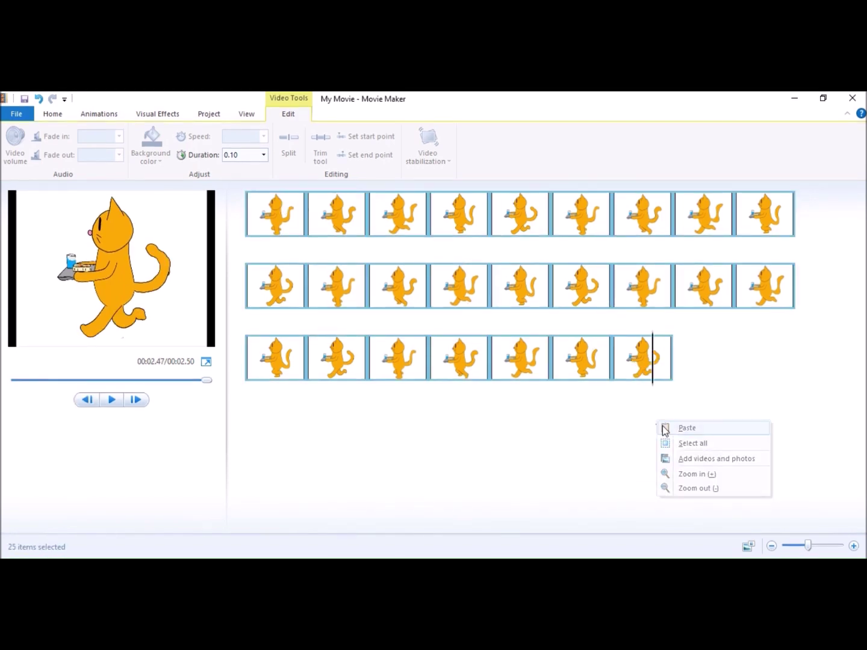
click(660, 426)
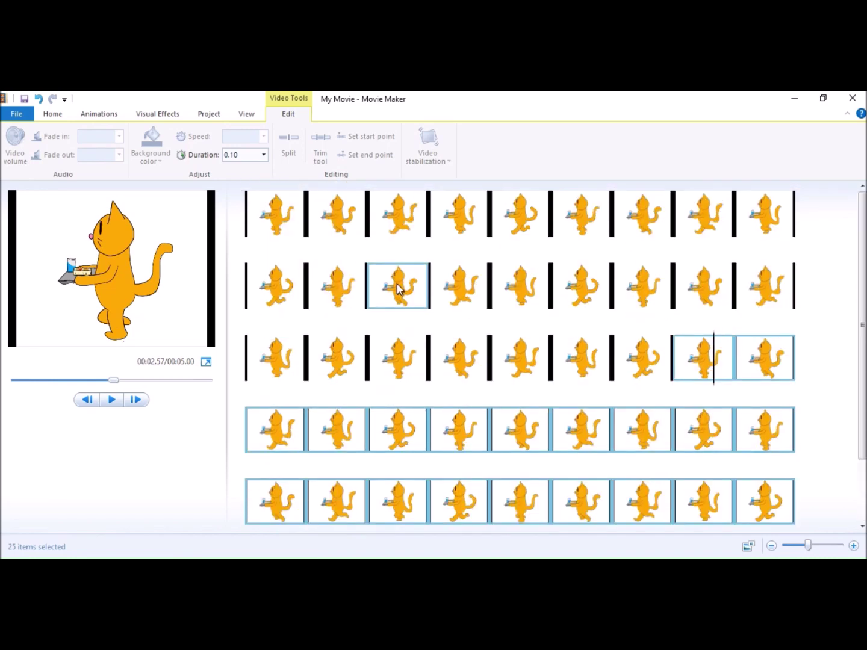
Return to the Home controls, restore the maximized window, and rewind the preview to the start
click(53, 114)
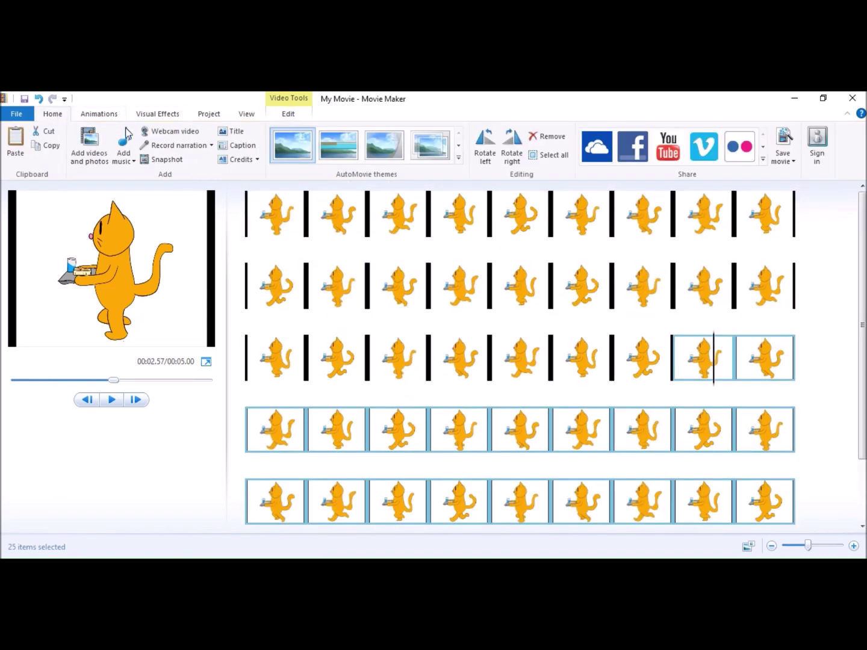
double_click(397, 105)
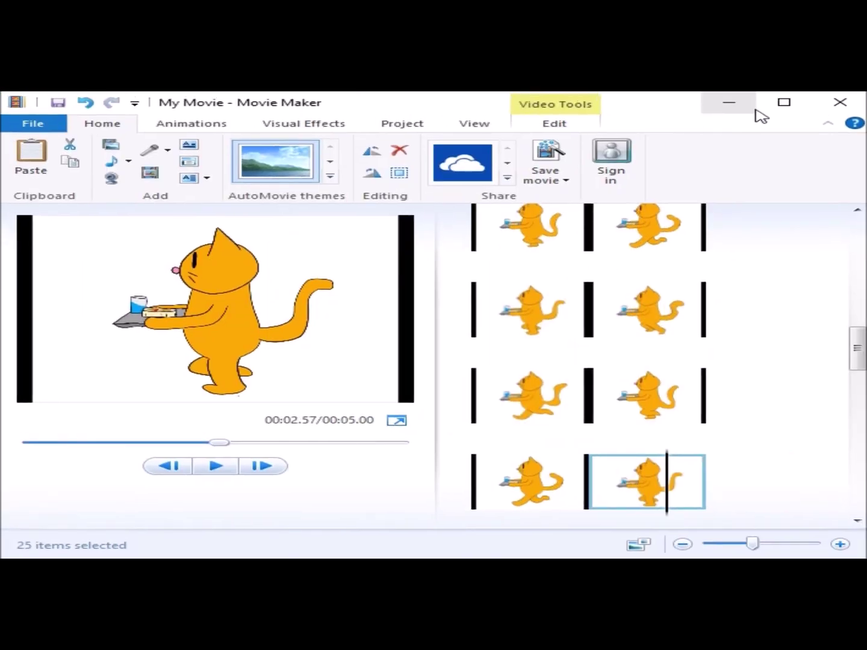
click(784, 102)
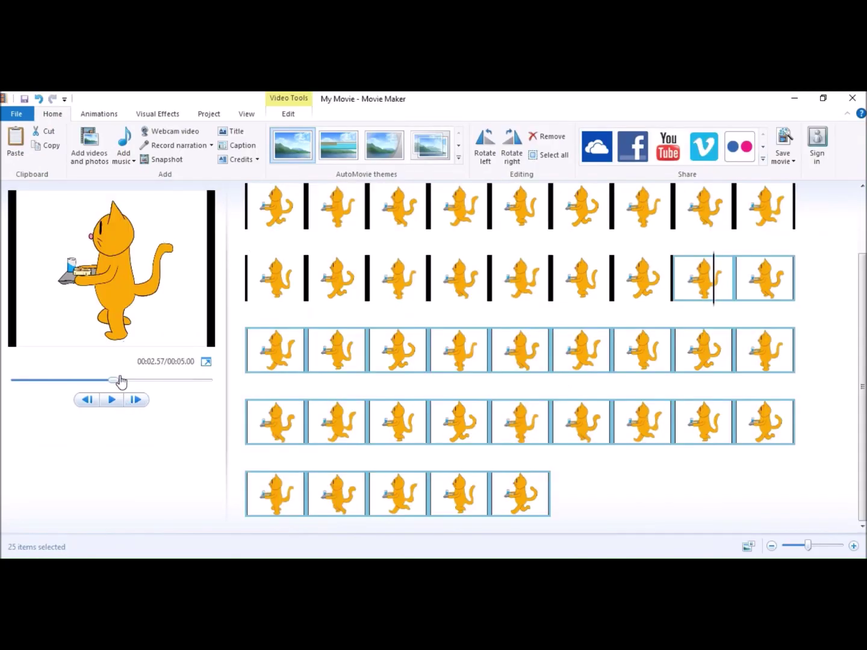
drag(120, 381, 14, 381)
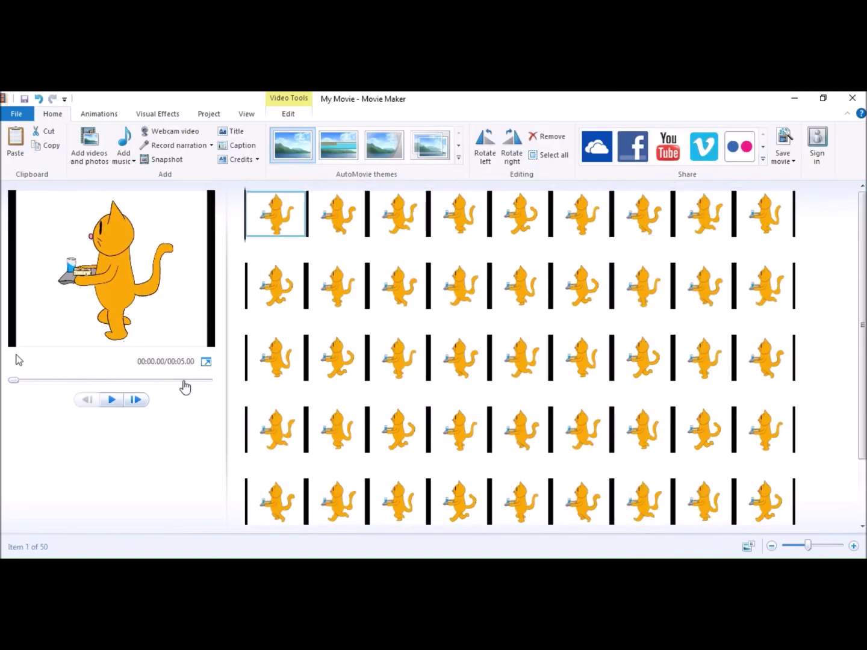
click(206, 361)
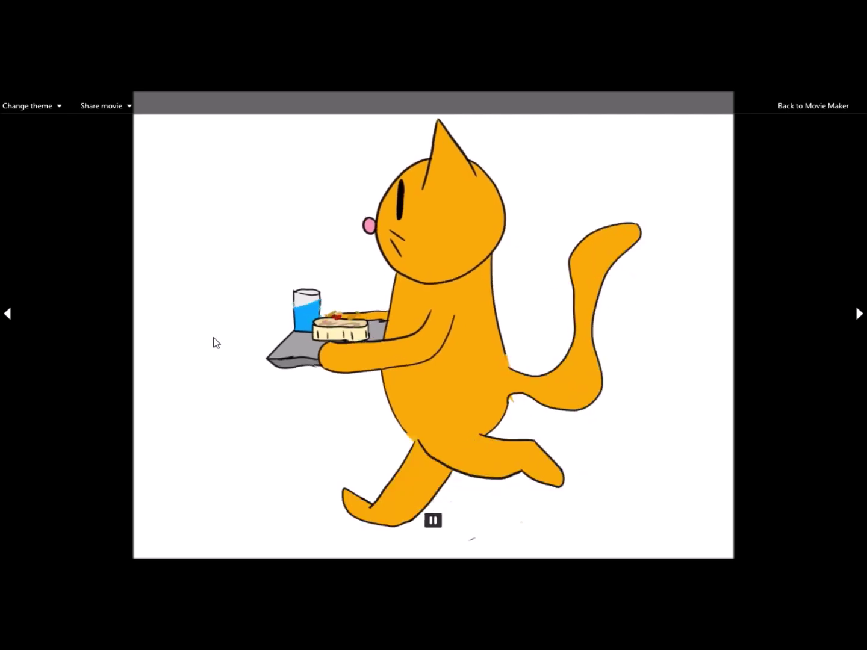